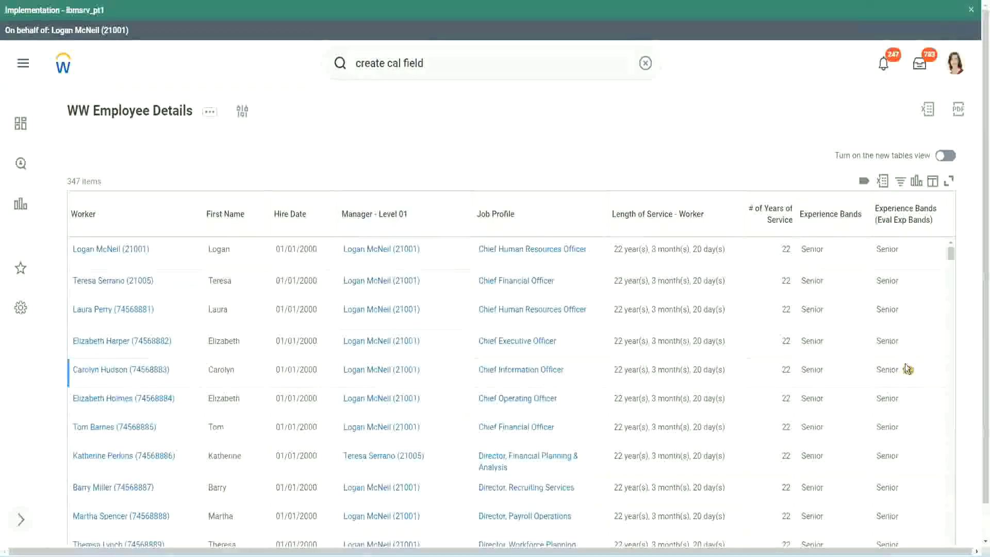
# Open the Experience Bands (Eval Exp Bands) column's options to reach its calculated field
pyautogui.click(913, 226)
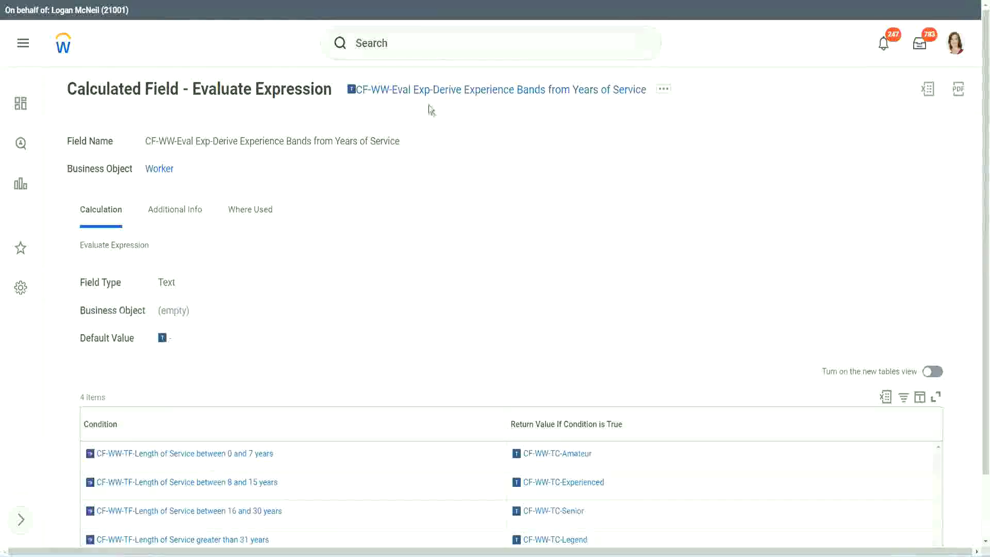
# Copy the Evaluate Expression field's name and launch Create Calculated Field by searching 'create calc field'
pyautogui.rightClick(428, 97)
pyautogui.click(466, 153)
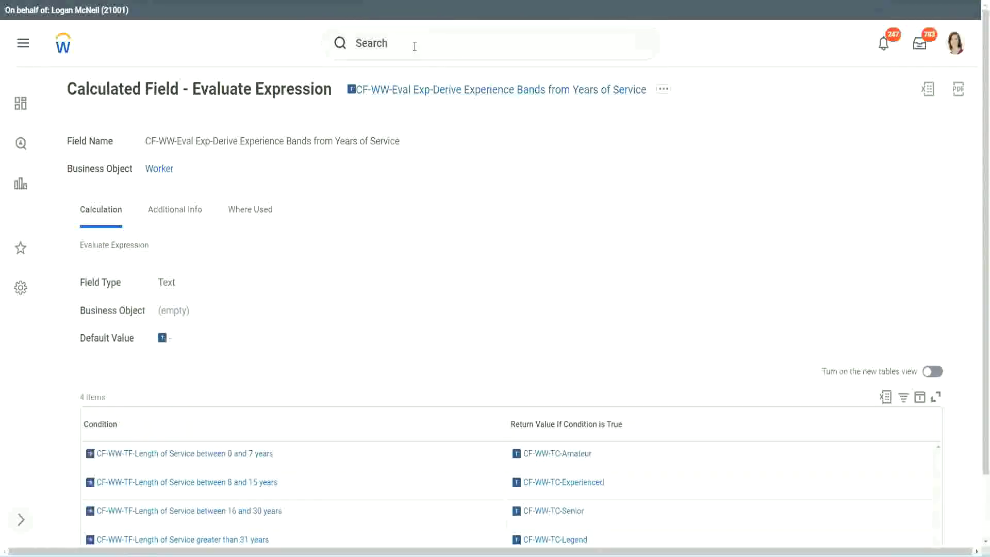
pyautogui.click(414, 47)
pyautogui.click(689, 134)
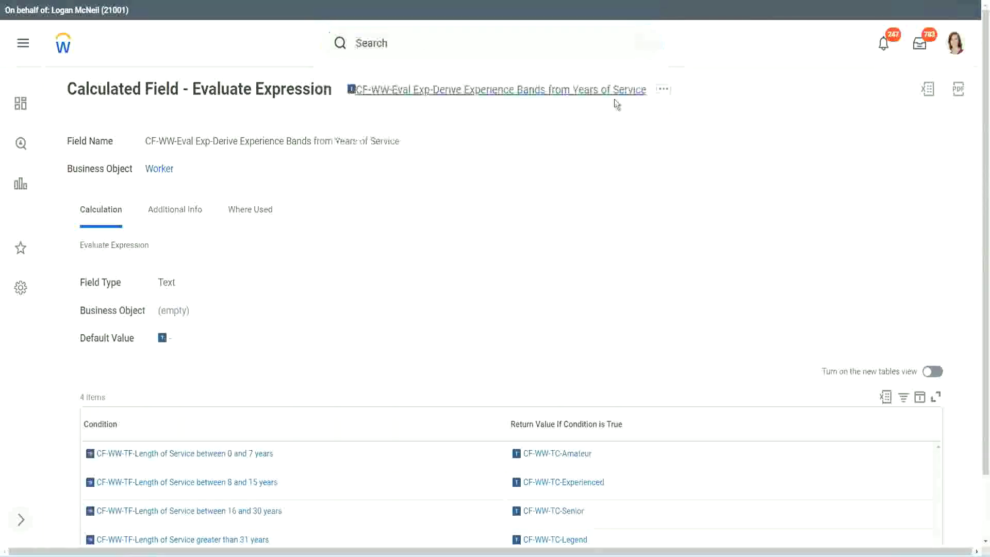
pyautogui.click(392, 39)
pyautogui.write('create calc field')
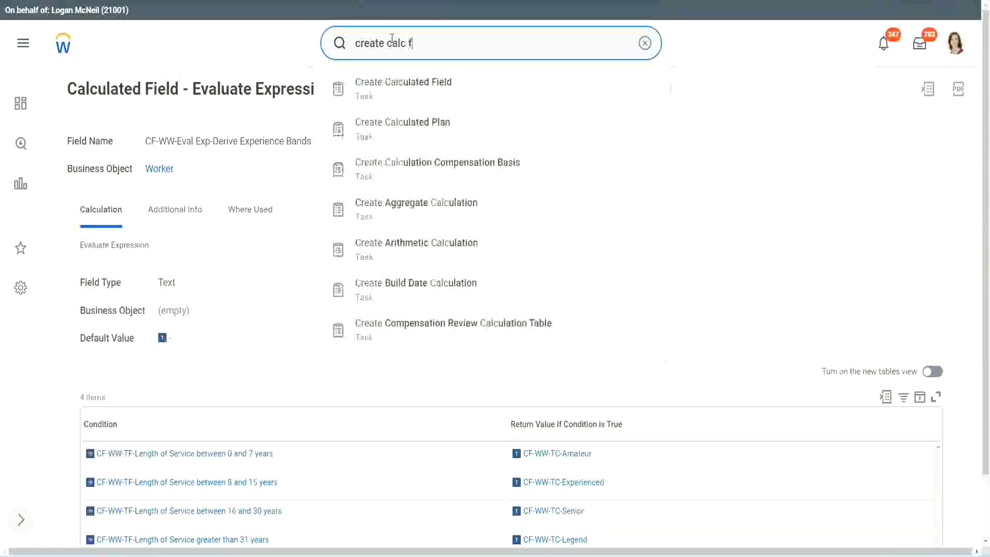
pyautogui.click(410, 92)
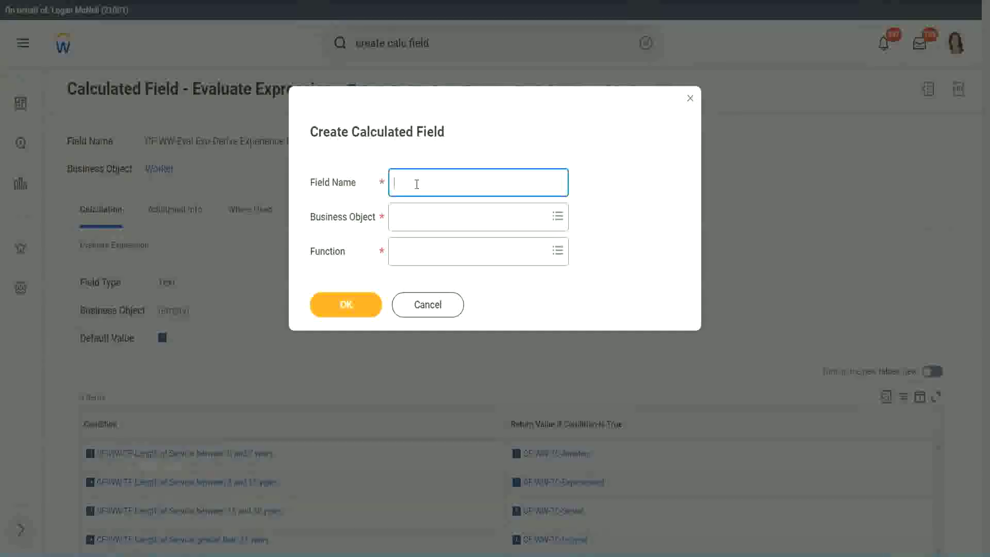
# Name the field CF-WW-LRB-Identify Experience Bands from years of Service
pyautogui.write('CF-WW-LRB')
pyautogui.write('-Identify Exeperience')
pyautogui.press('BackSpace')
pyautogui.write('e Bands from')
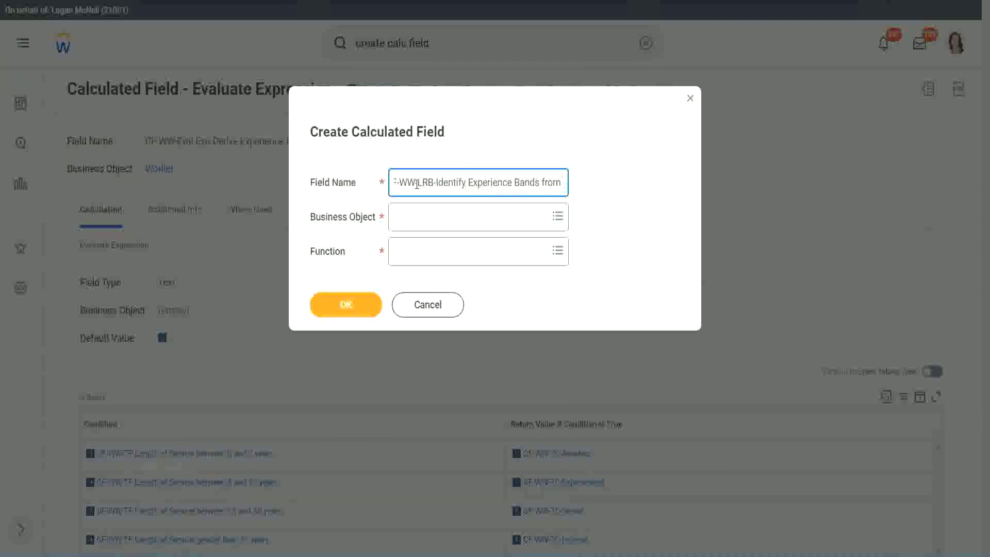
pyautogui.write(' years of Service')
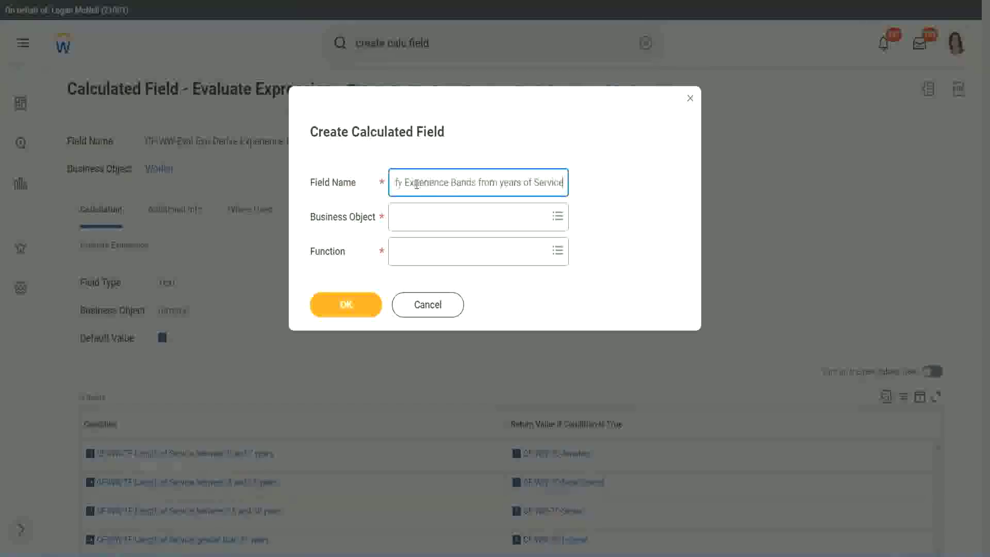
# Set Business Object to Worker and Function to Lookup Range Band, then confirm with OK
pyautogui.press('Tab')
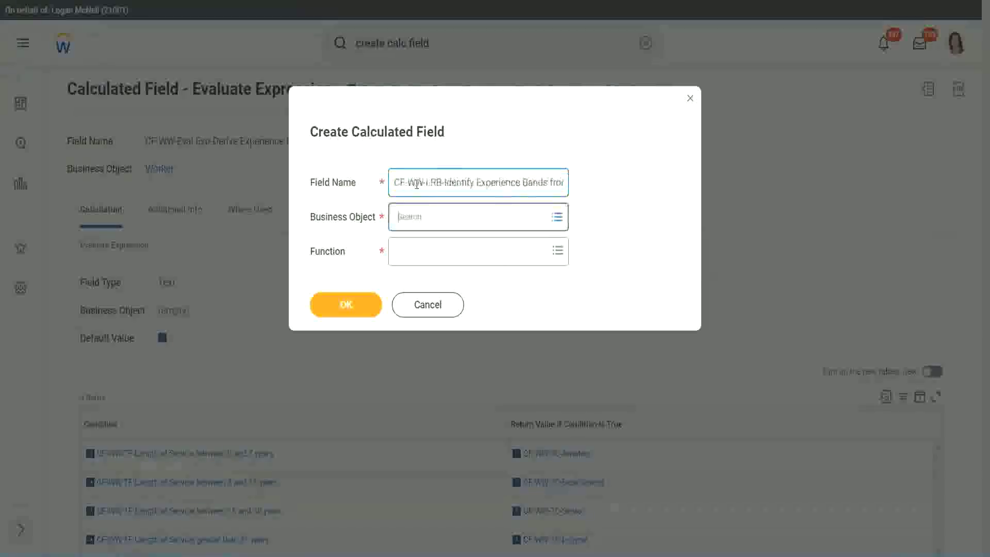
pyautogui.write('wor')
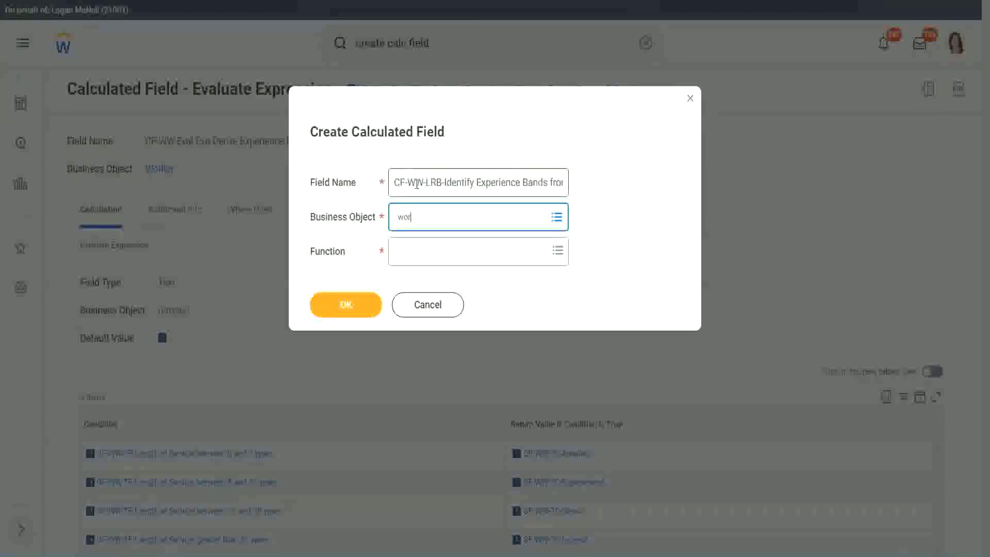
pyautogui.write('ker')
pyautogui.press('Return')
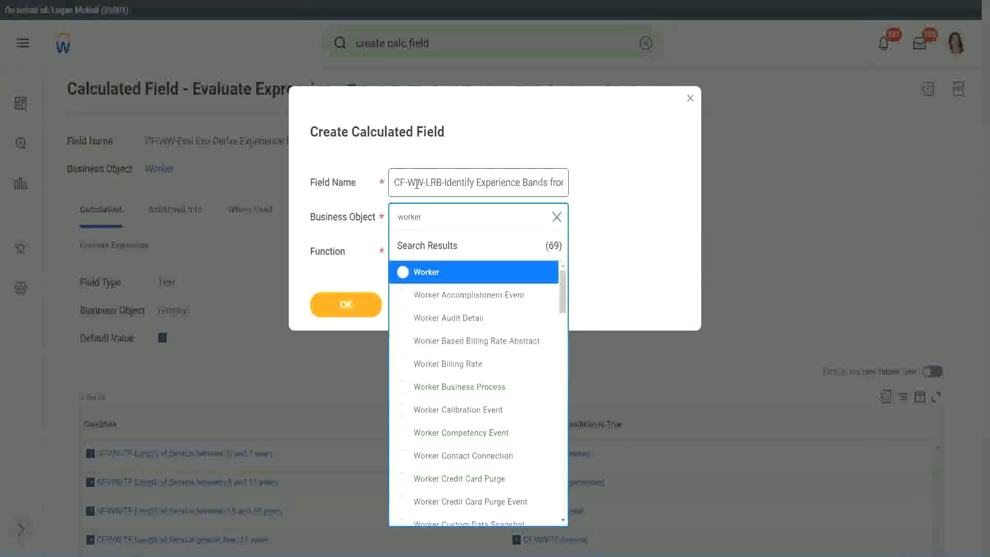
pyautogui.press('Return')
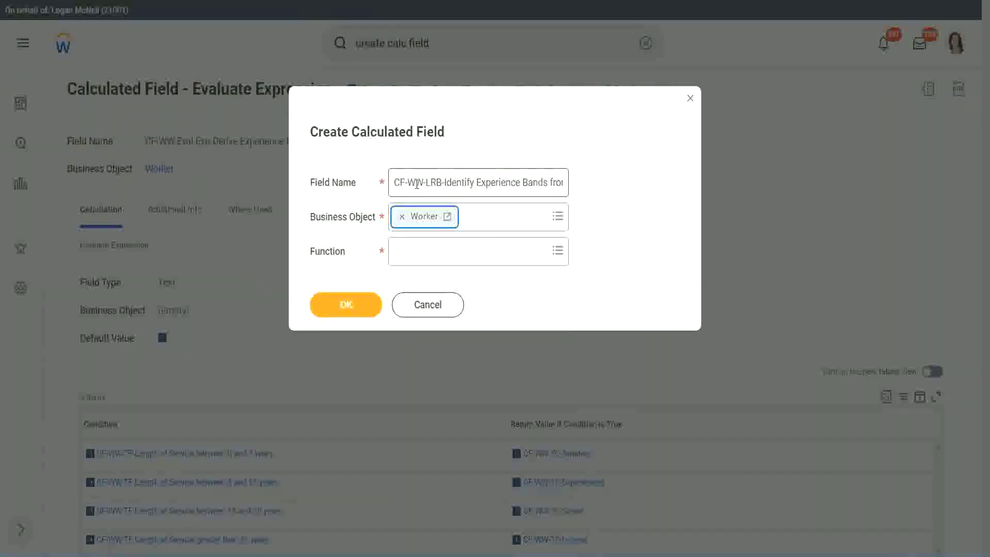
pyautogui.press('Tab')
pyautogui.write('wh')
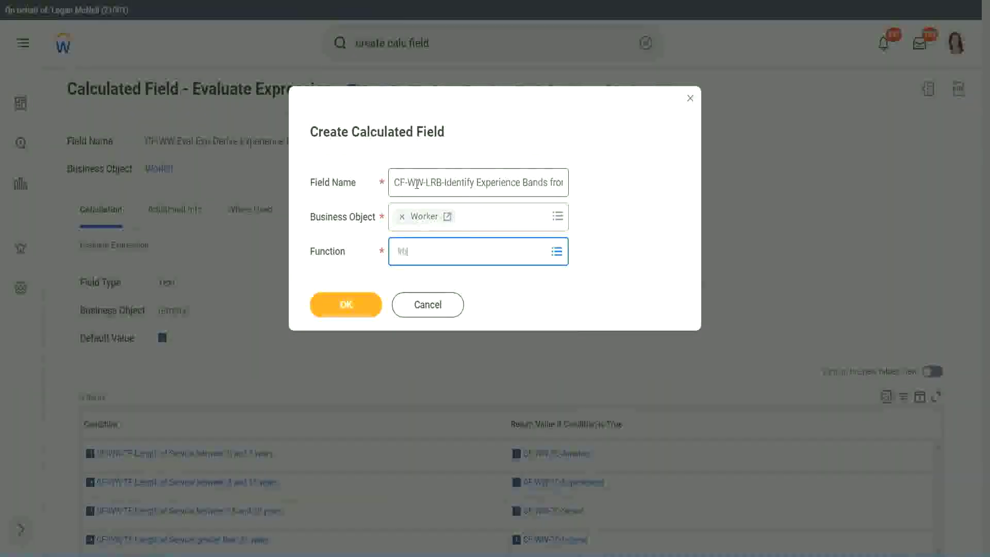
pyautogui.press('Return')
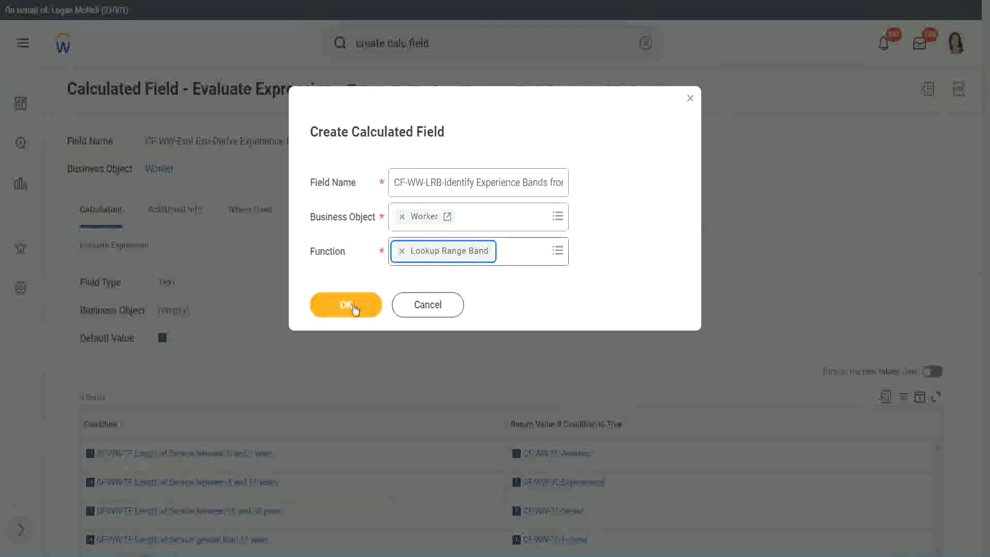
pyautogui.click(354, 306)
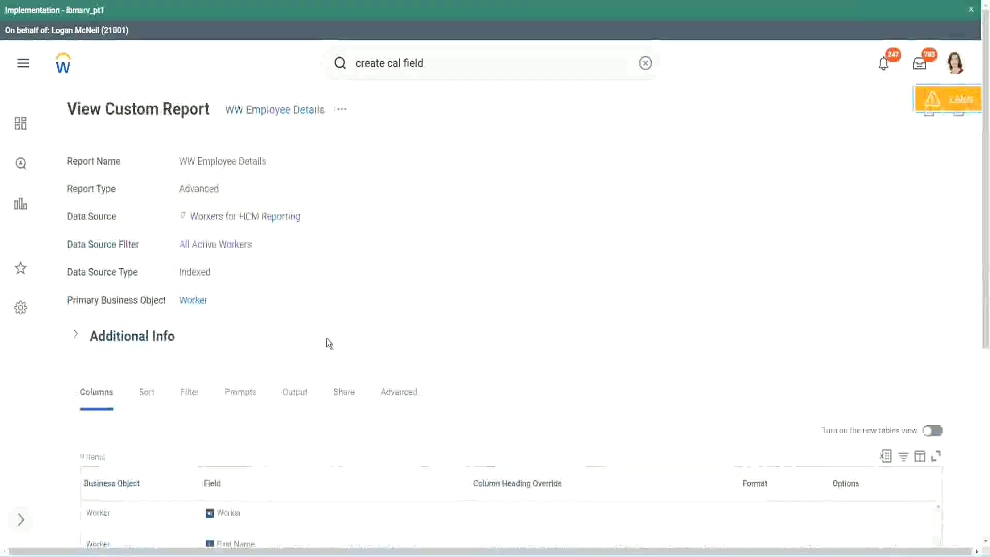
# Copy the years-of-service calculated field's name from the report's Columns list
pyautogui.scroll(-5, 330, 342)
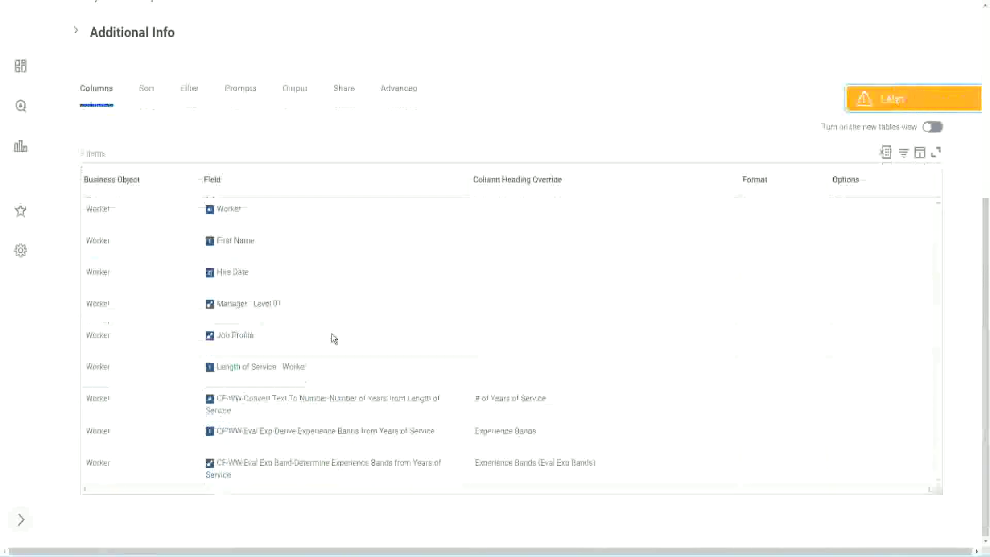
pyautogui.rightClick(313, 403)
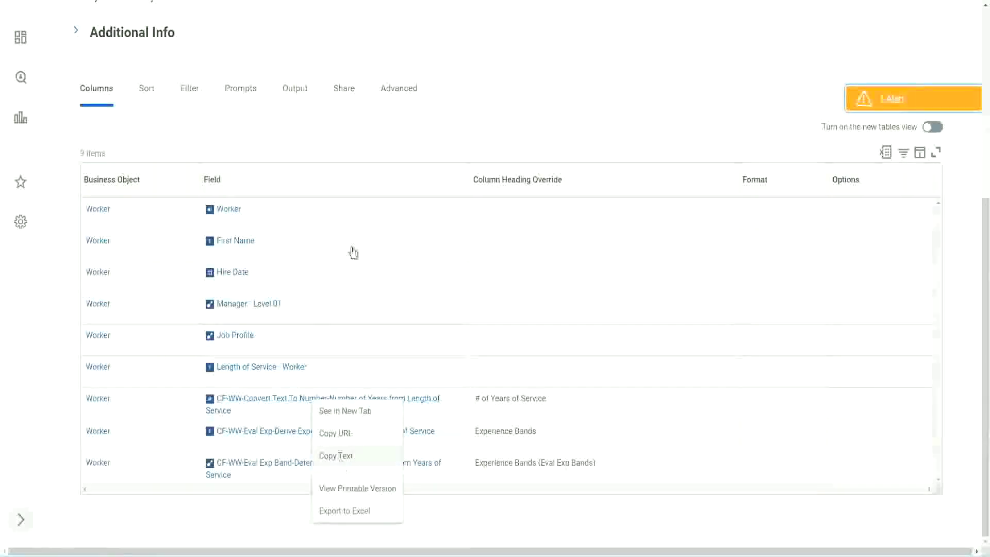
pyautogui.click(376, 128)
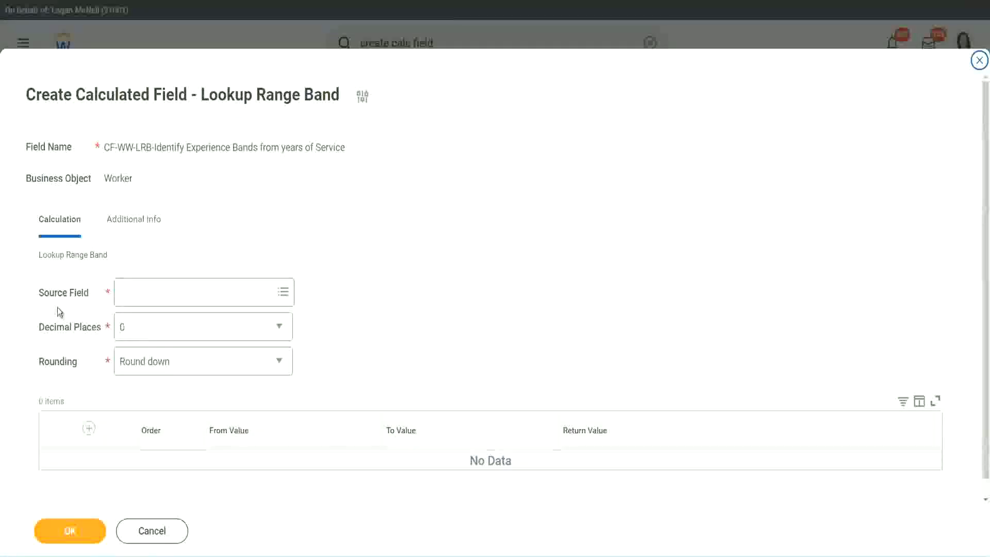
# Paste in CF-WW-Convert Text To Number-Number of Years from Length of Service as Source Field, keeping 0 decimal places
pyautogui.click(154, 293)
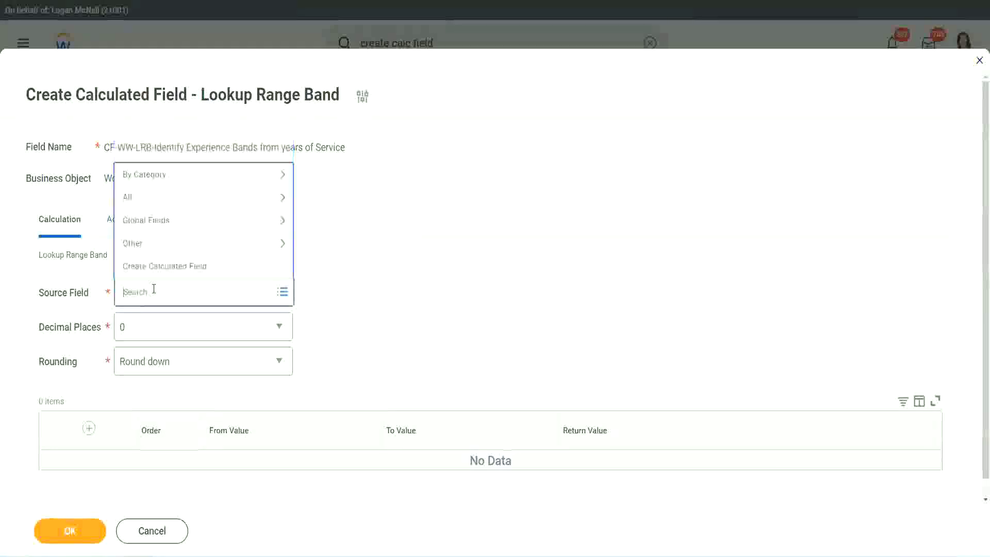
pyautogui.hotkey('ctrl', 'v')
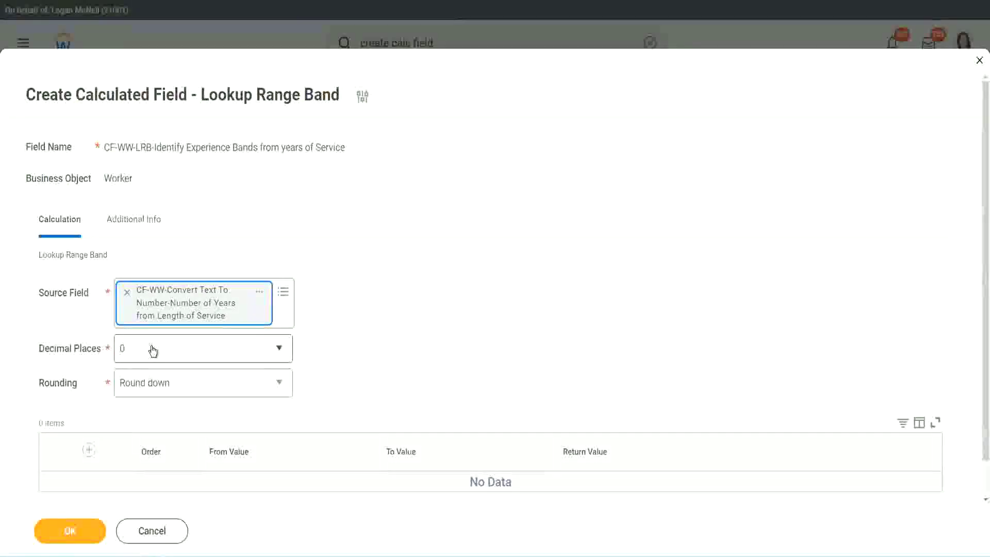
pyautogui.click(193, 354)
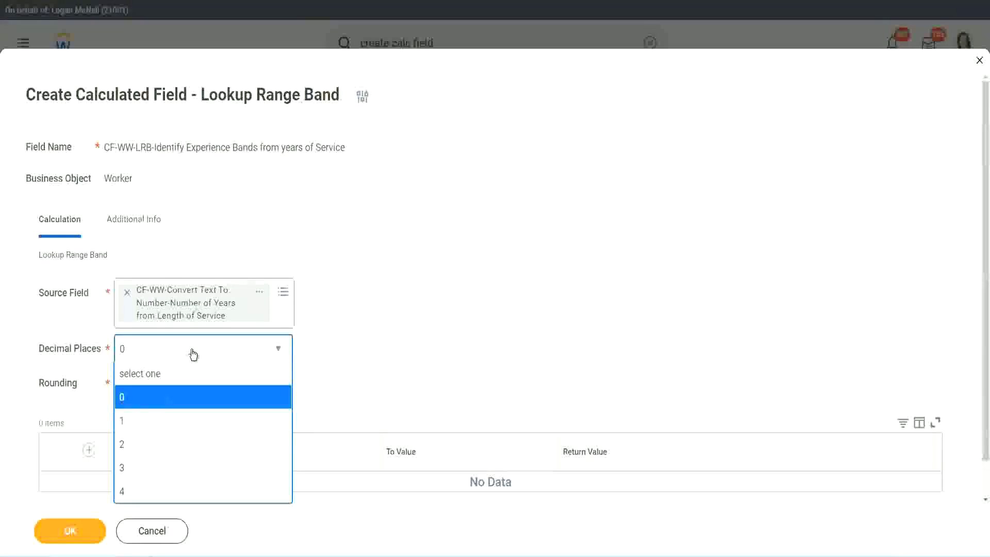
pyautogui.click(386, 338)
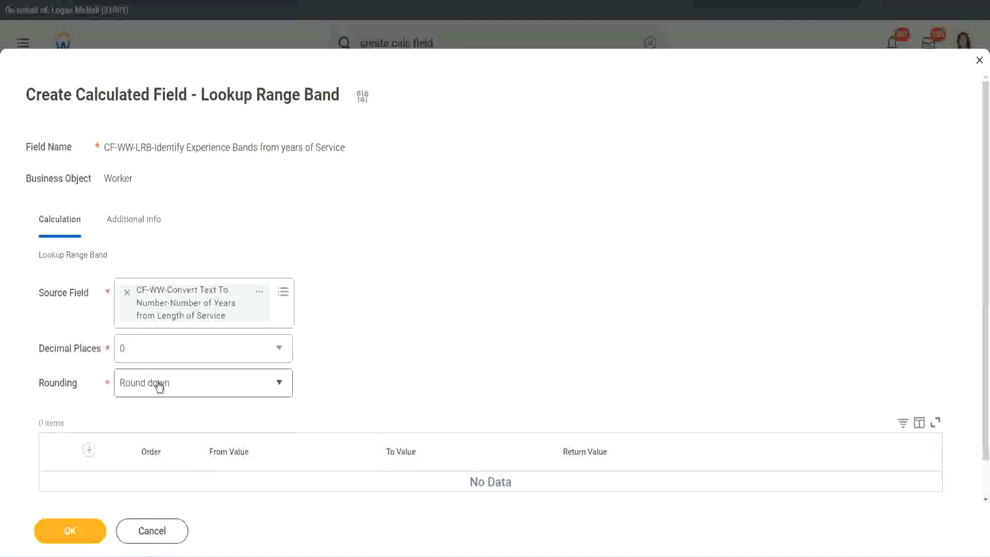
# Review the Rounding dropdown options, keeping Round down for now
pyautogui.click(159, 387)
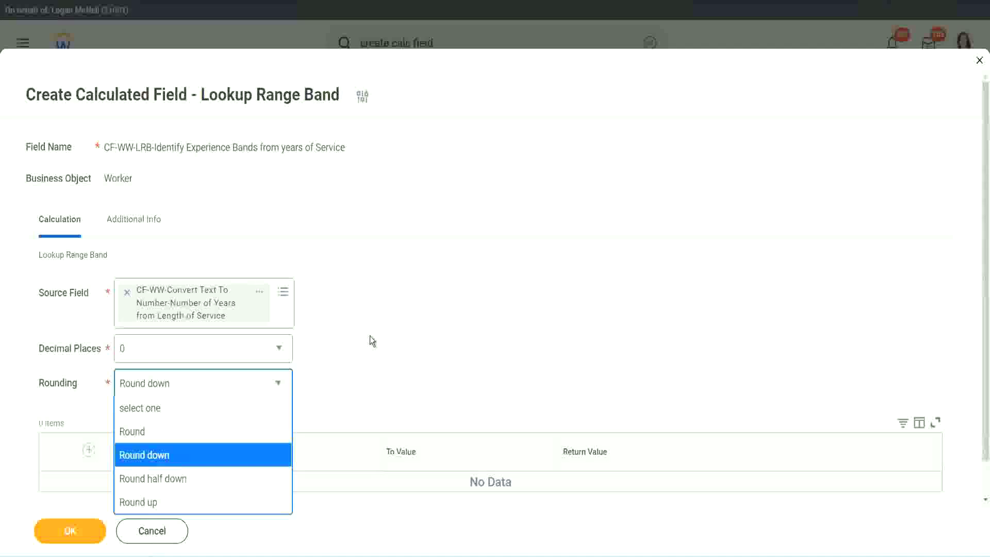
pyautogui.click(348, 380)
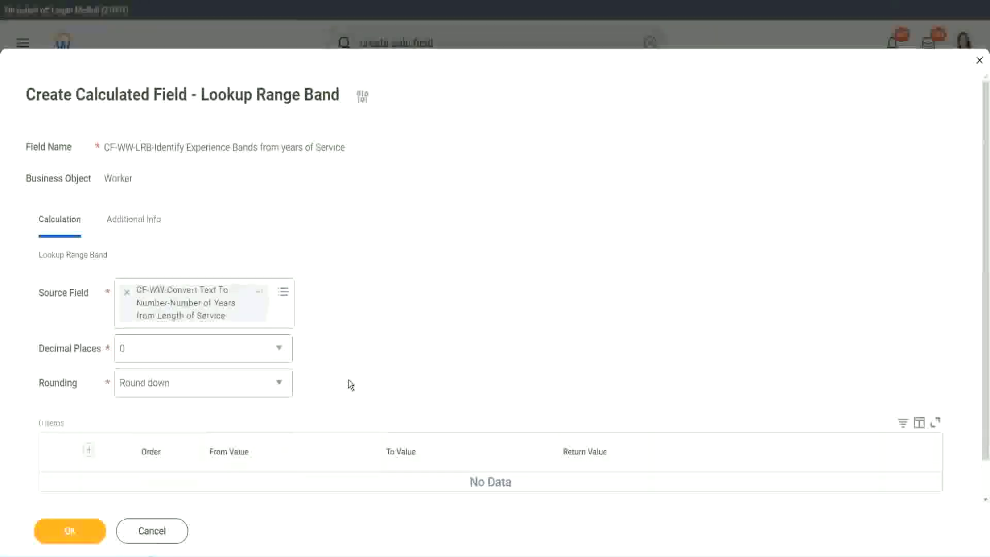
pyautogui.click(172, 388)
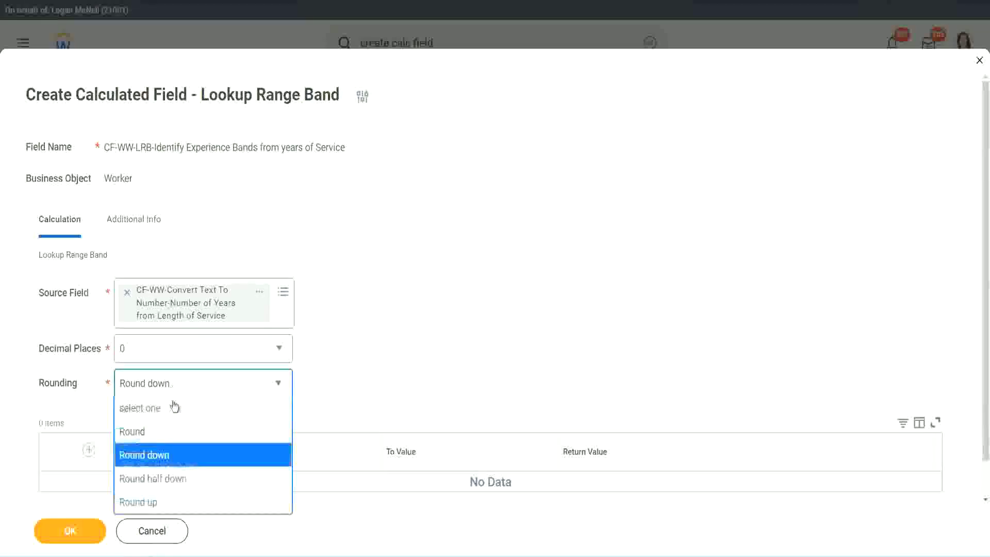
# Switch Rounding to Round and enter the first band: 0 to 7 returning Amateur
pyautogui.click(169, 431)
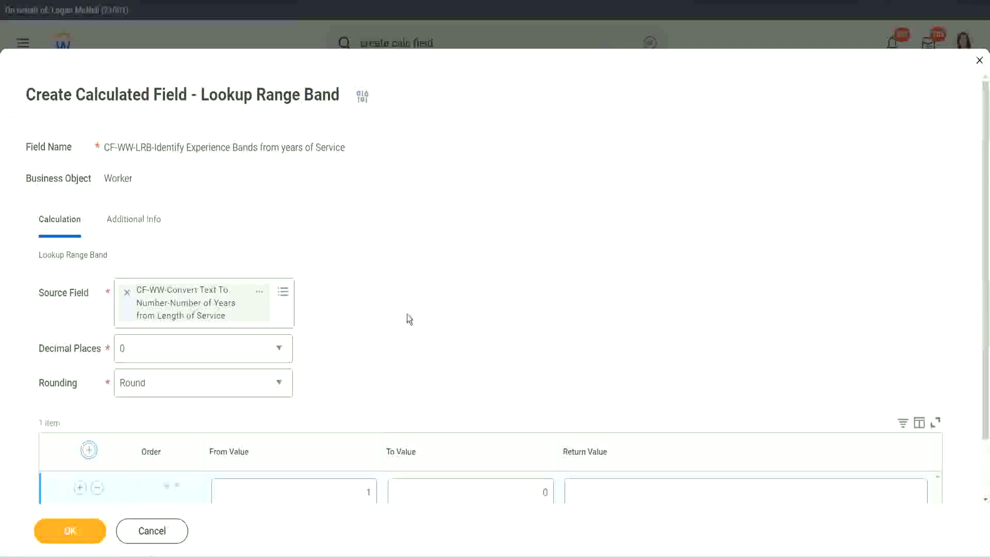
pyautogui.scroll(-1, 407, 316)
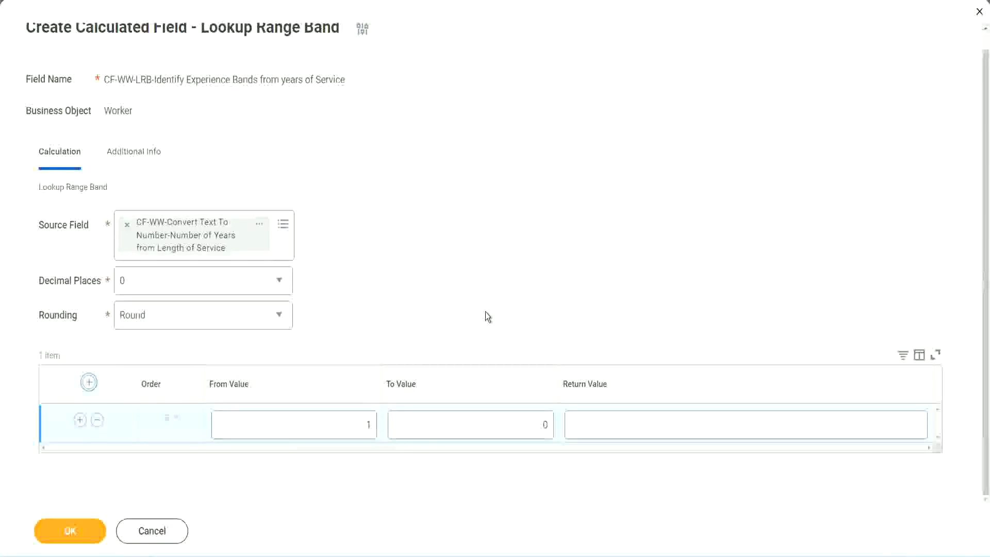
pyautogui.click(361, 426)
pyautogui.write('0')
pyautogui.press('Tab')
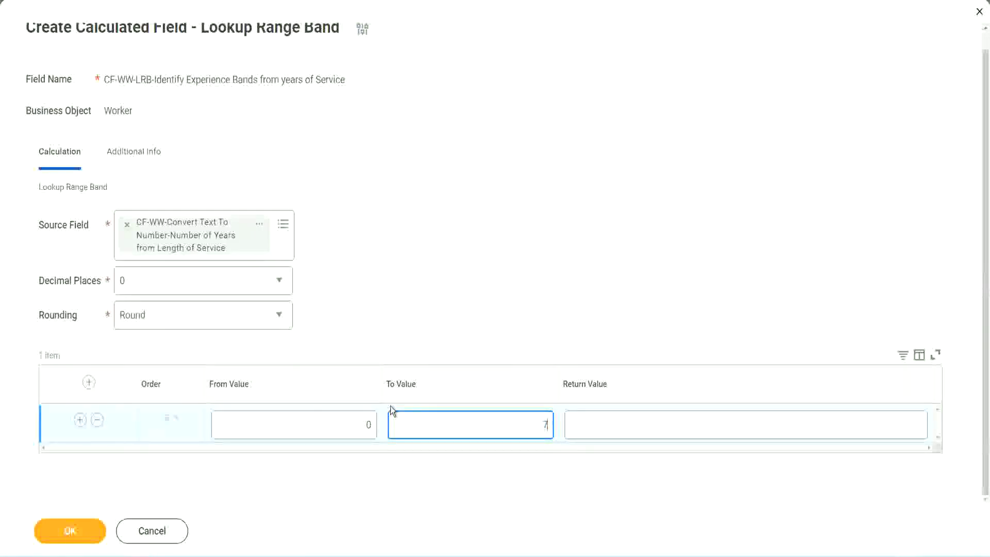
pyautogui.write('7')
pyautogui.press('Tab')
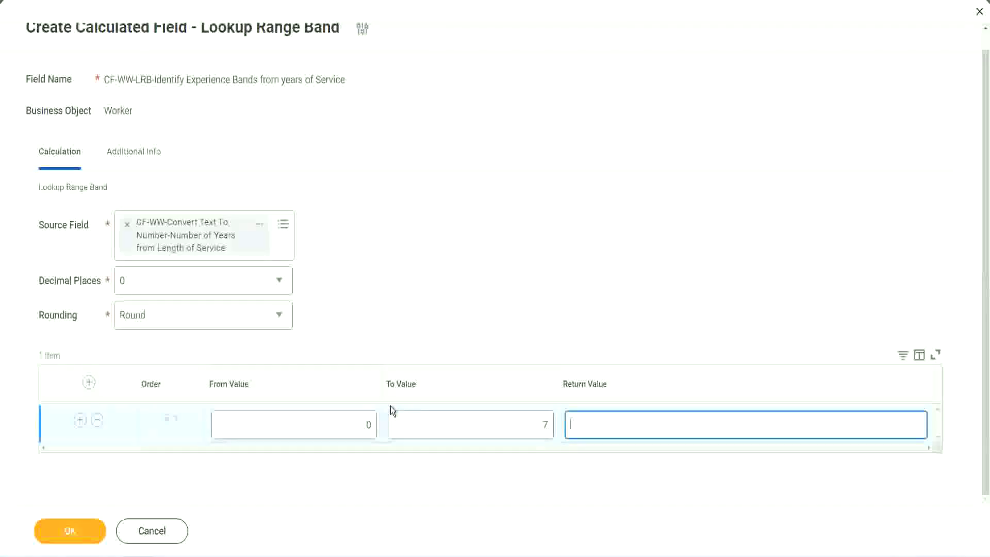
pyautogui.write('Amateur')
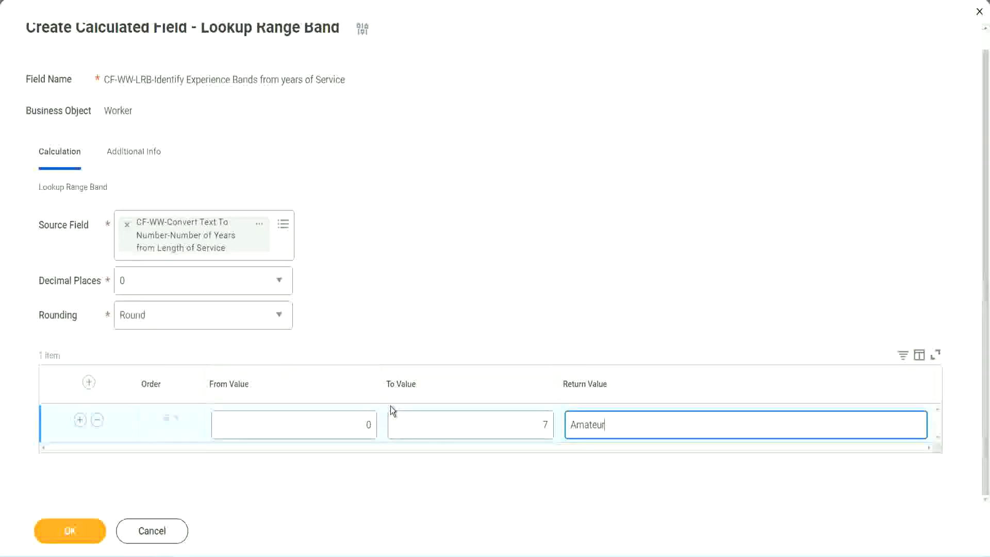
pyautogui.click(345, 423)
pyautogui.click(534, 416)
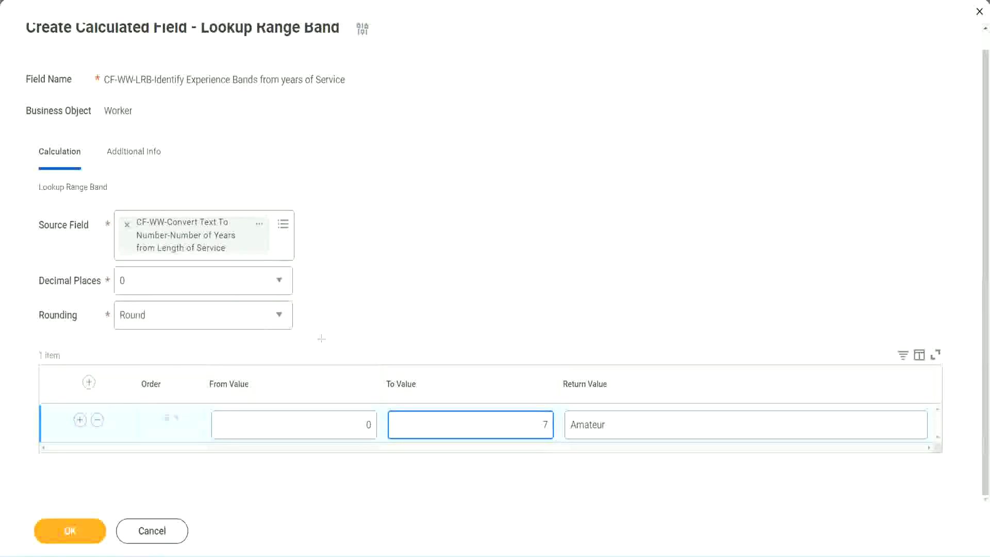
pyautogui.moveTo(416, 358); pyautogui.dragTo(252, 260)
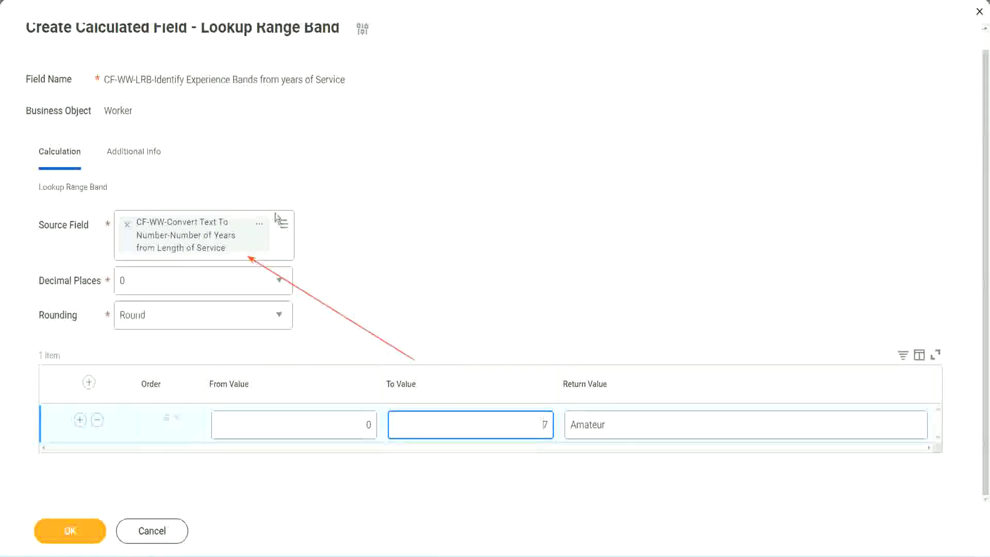
# Add a second band from 8 to 15 returning Experienced
pyautogui.click(80, 420)
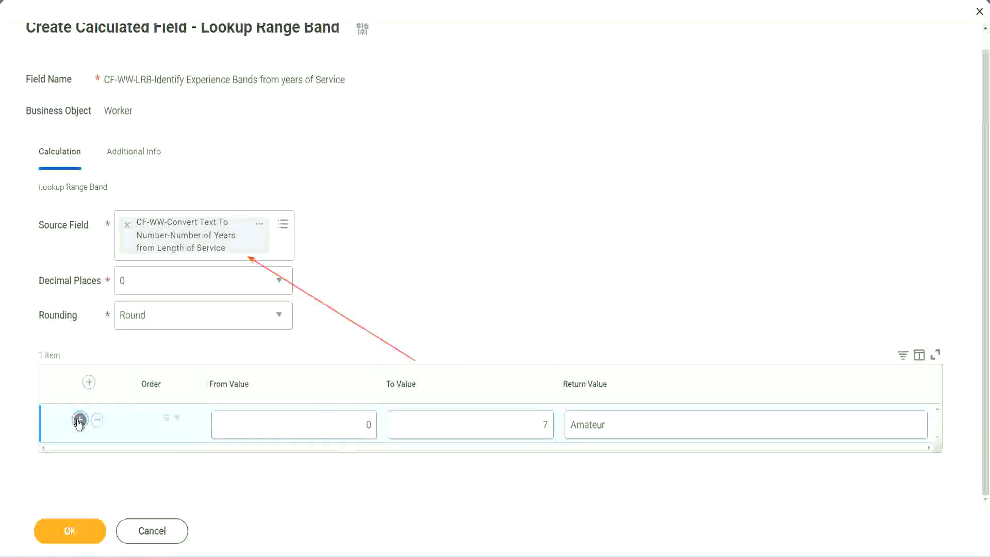
pyautogui.moveTo(300, 470); pyautogui.dragTo(378, 467)
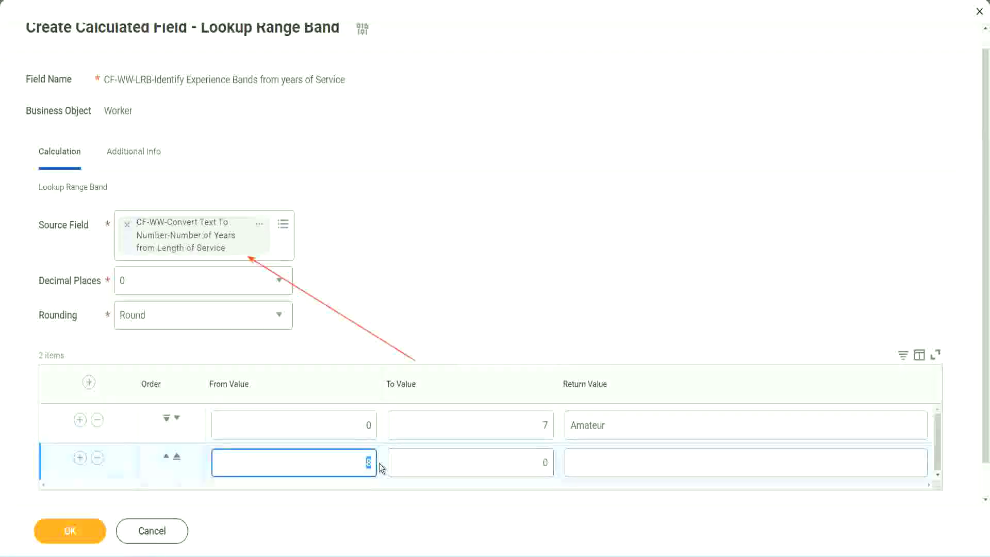
pyautogui.click(539, 428)
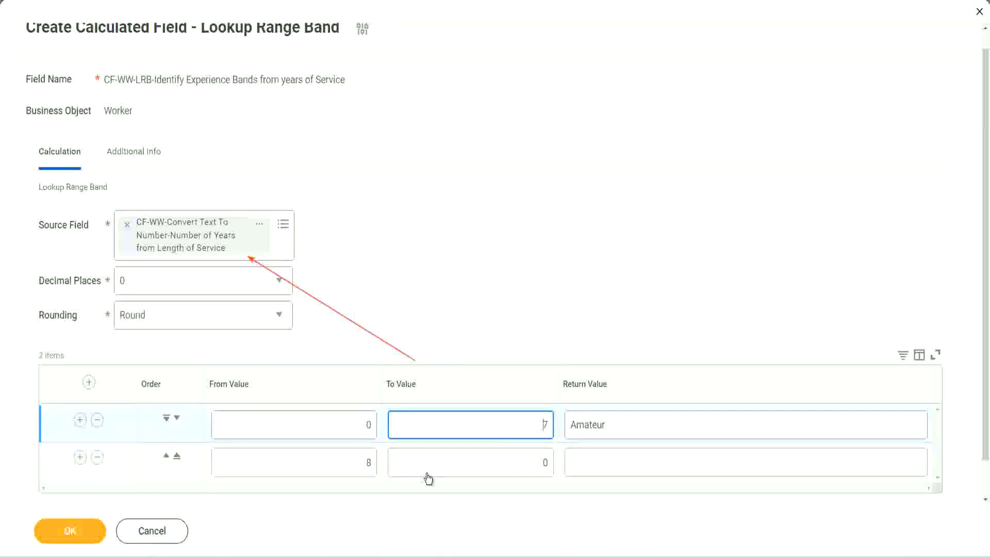
pyautogui.click(352, 464)
pyautogui.click(350, 462)
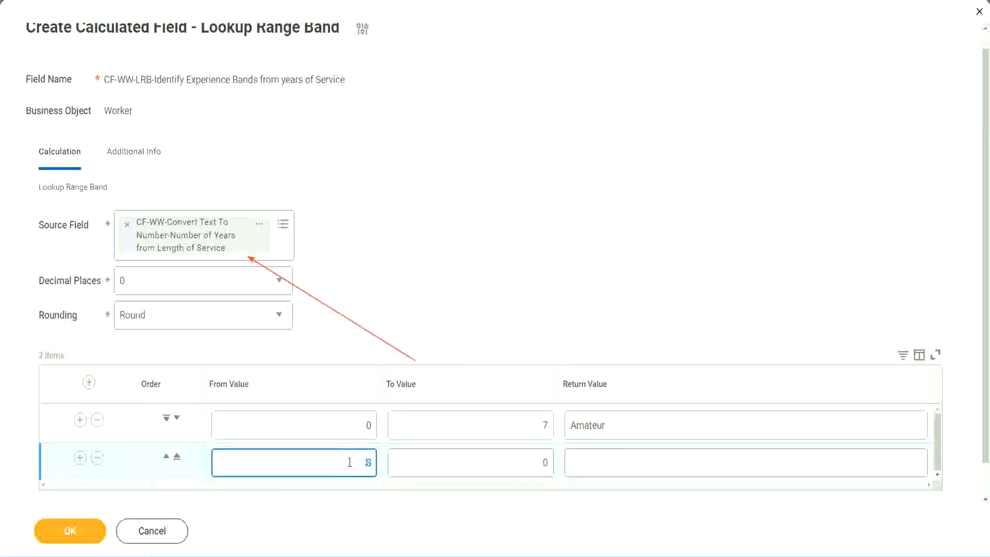
pyautogui.click(536, 463)
pyautogui.press('BackSpace')
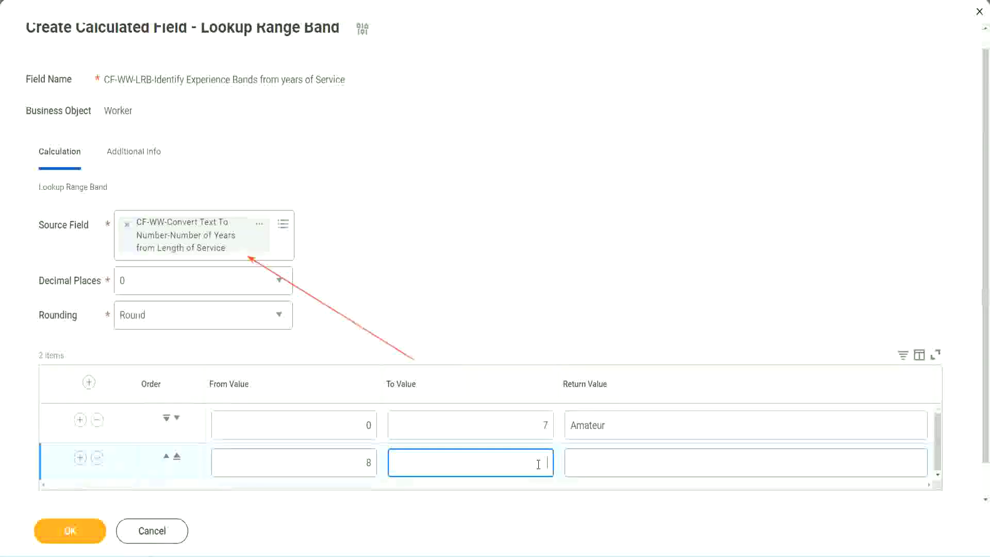
pyautogui.write('15')
pyautogui.click(611, 460)
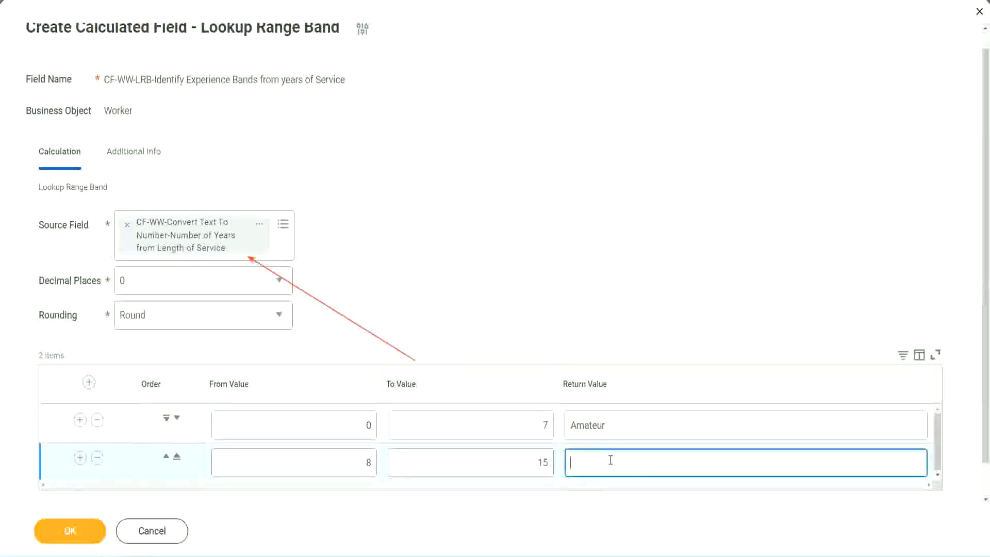
pyautogui.write('Experienced')
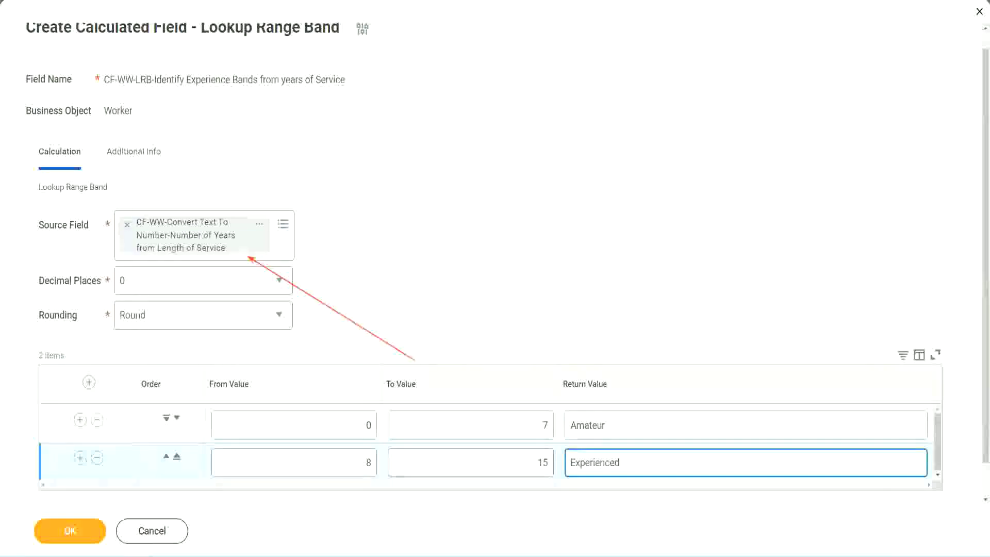
# Add a third band from 16 to 30 returning Senior
pyautogui.click(80, 457)
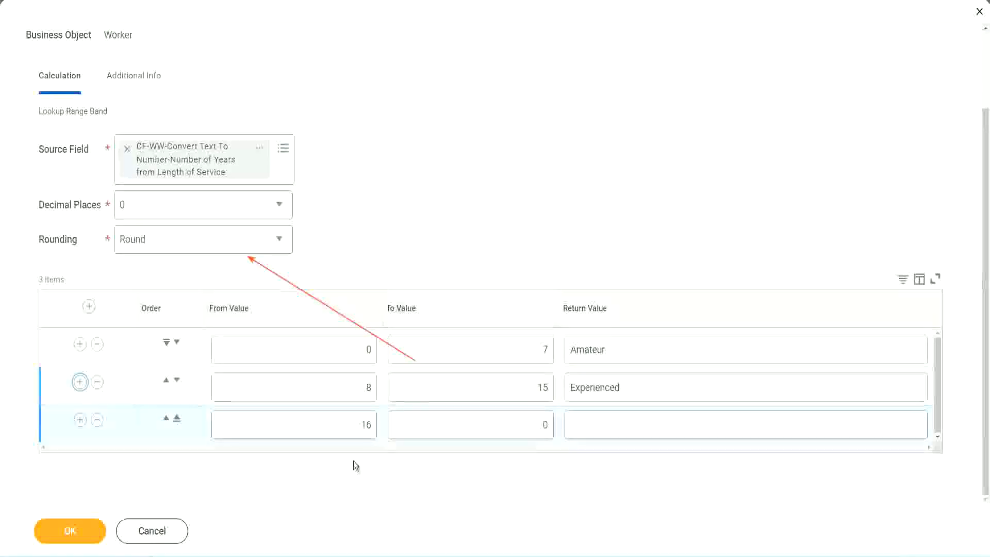
pyautogui.click(335, 430)
pyautogui.click(498, 425)
pyautogui.click(526, 424)
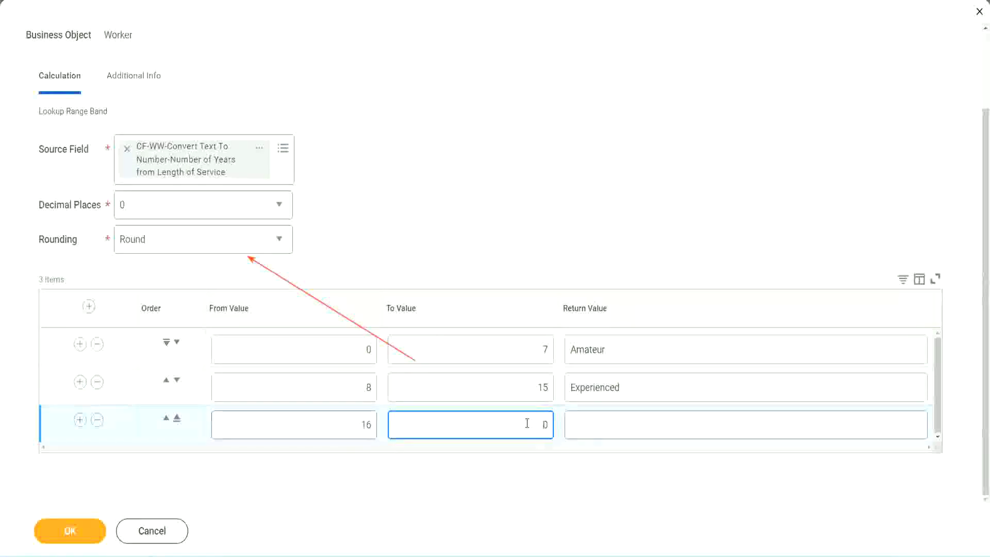
pyautogui.write('3')
pyautogui.press('Tab')
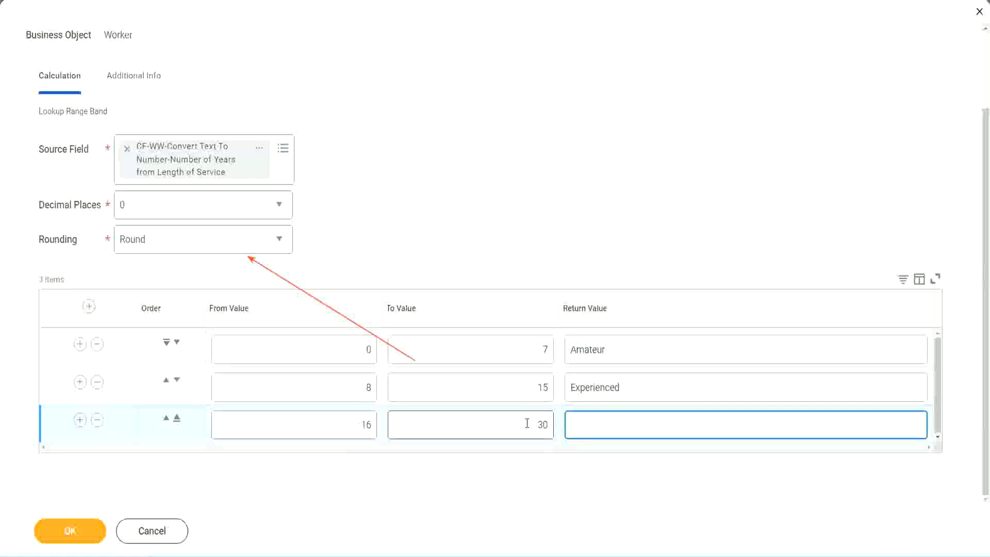
pyautogui.write('L')
pyautogui.press('BackSpace')
pyautogui.write('Senior')
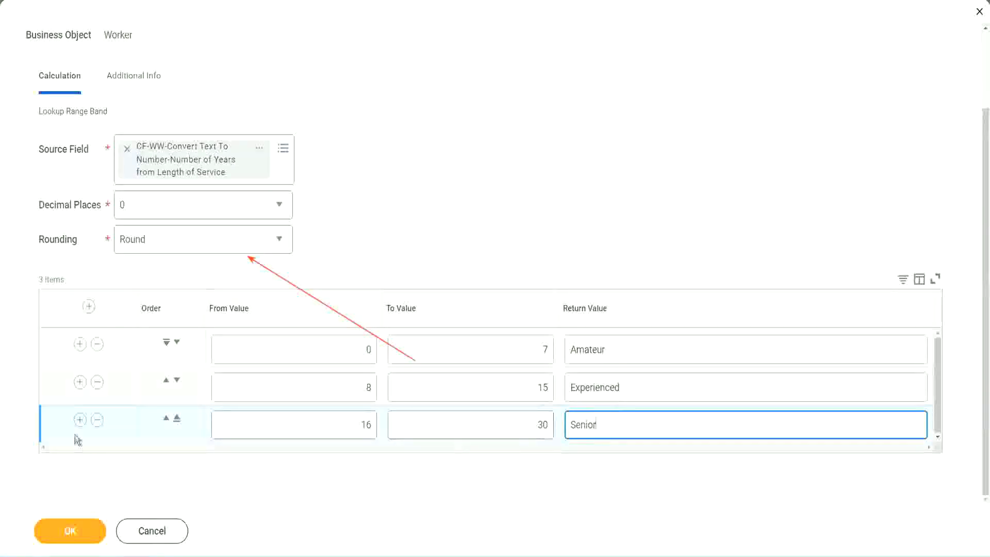
# Add a fourth row starting at 31, with To Value 1000 and Return Value Legend
pyautogui.click(80, 419)
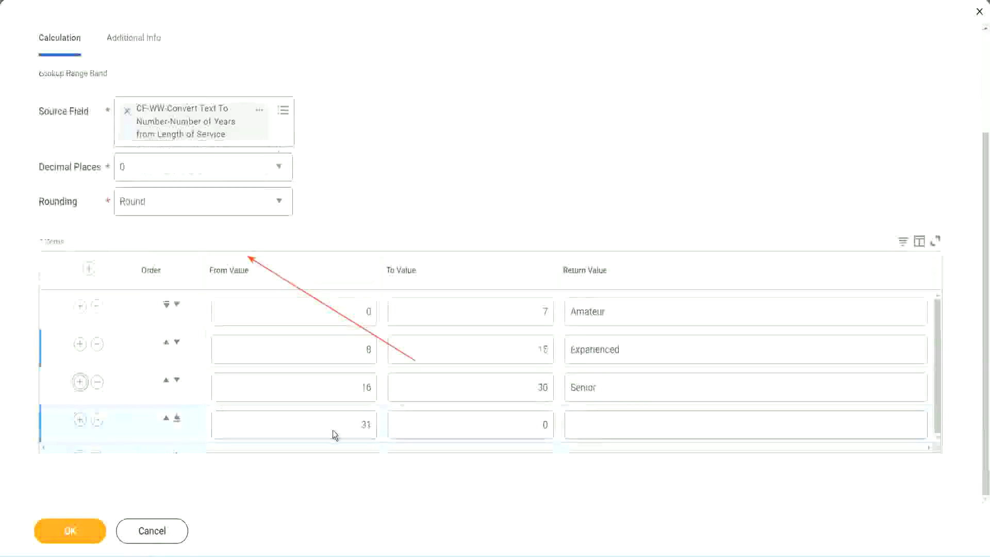
pyautogui.doubleClick(378, 423)
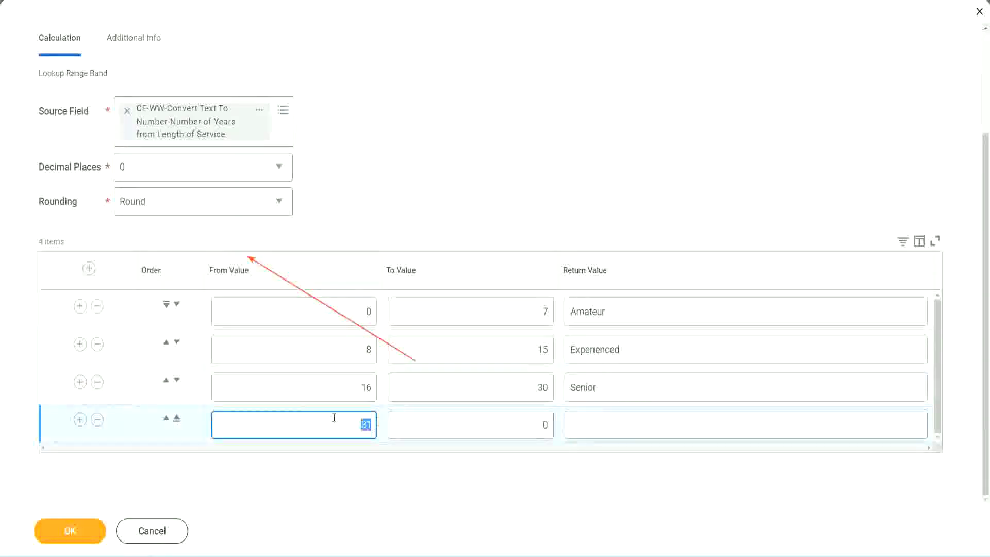
pyautogui.press('Left')
pyautogui.click(534, 425)
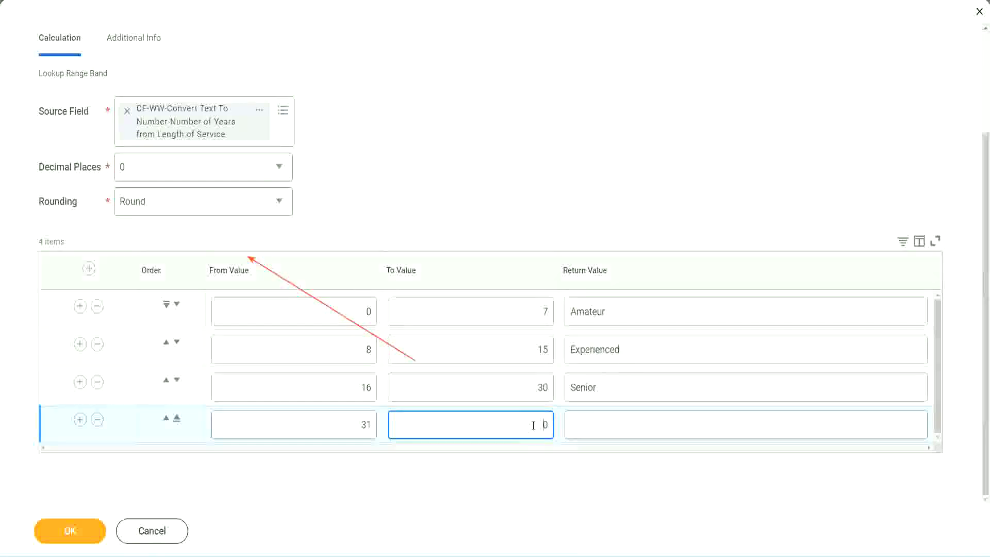
pyautogui.write('1000')
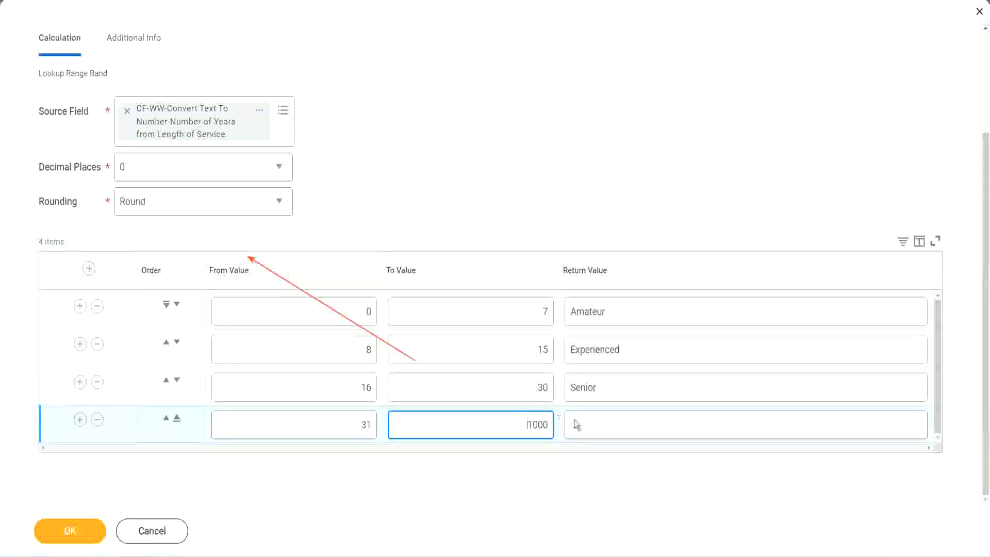
pyautogui.hotkey('ctrl', 'a')
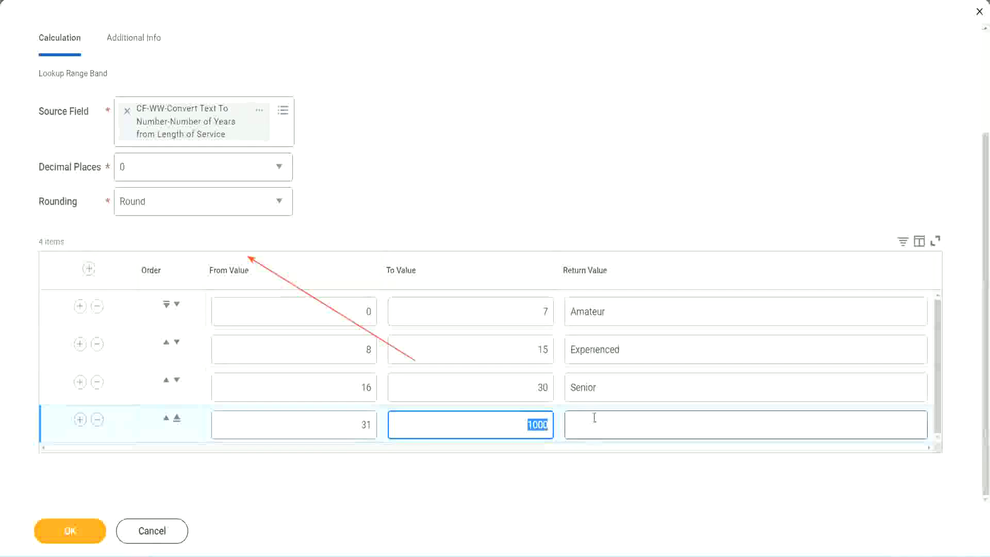
pyautogui.click(519, 422)
pyautogui.hotkey('ctrl', 'a')
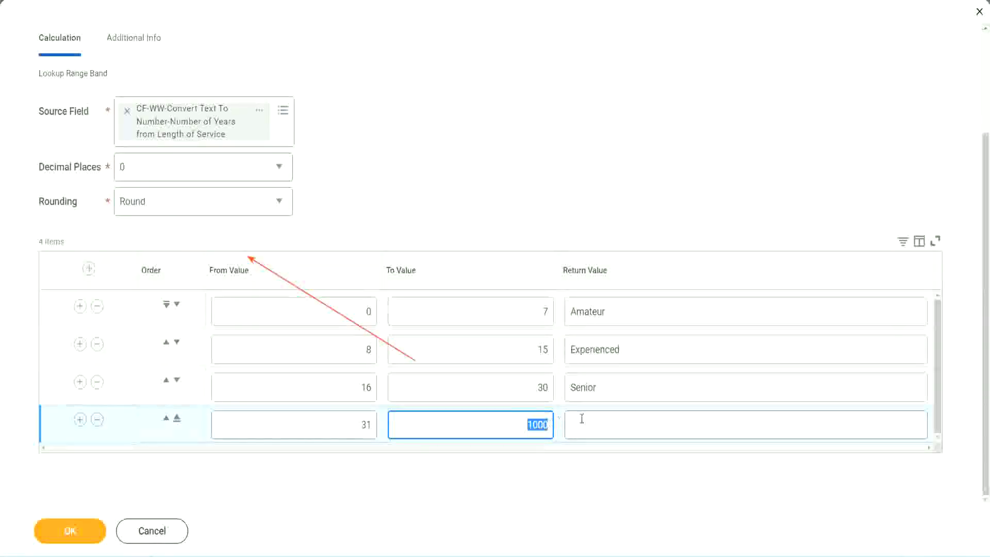
pyautogui.click(618, 425)
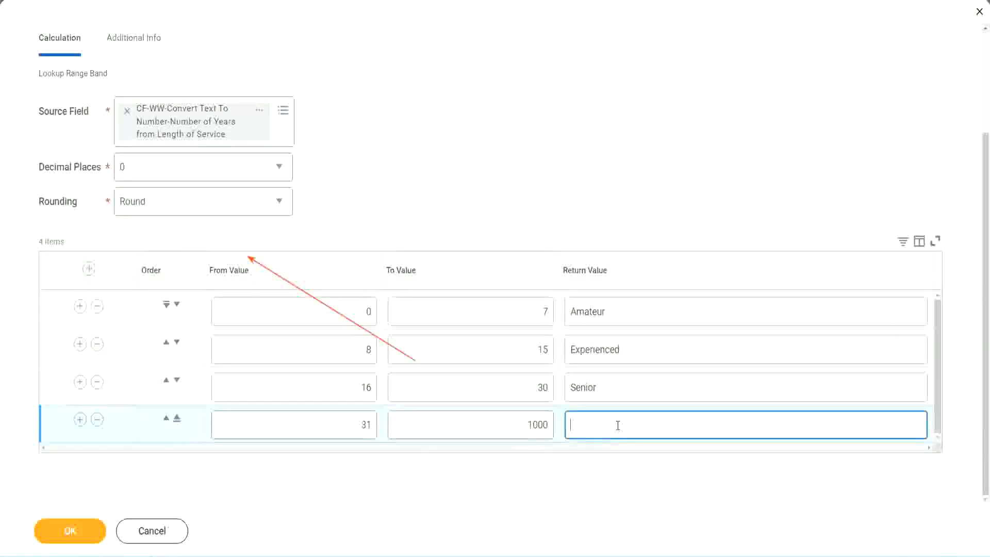
pyautogui.write('Legend')
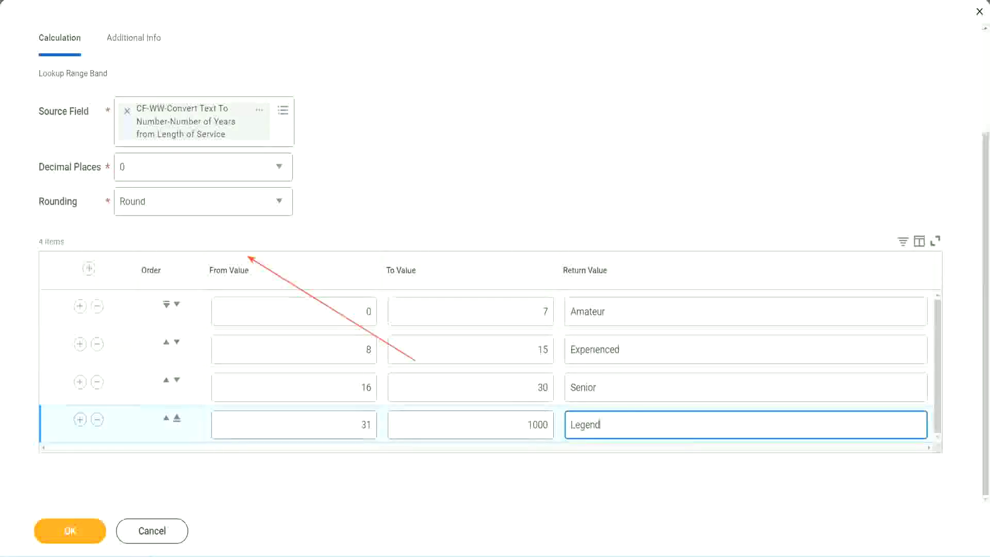
# Commit Legend, recheck the Amateur, Experienced, Senior and Legend rows, and submit with OK
pyautogui.click(460, 171)
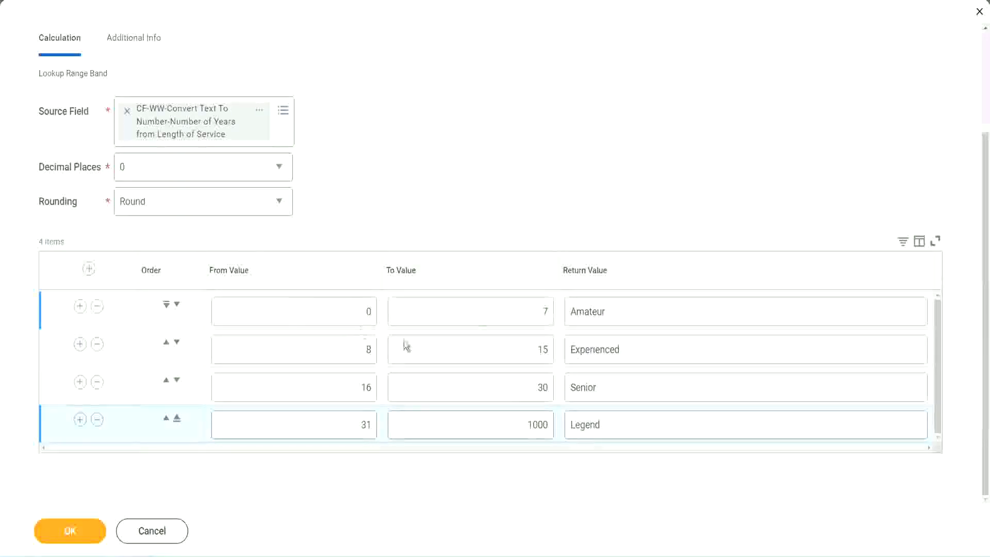
pyautogui.click(643, 306)
pyautogui.click(642, 348)
pyautogui.click(624, 424)
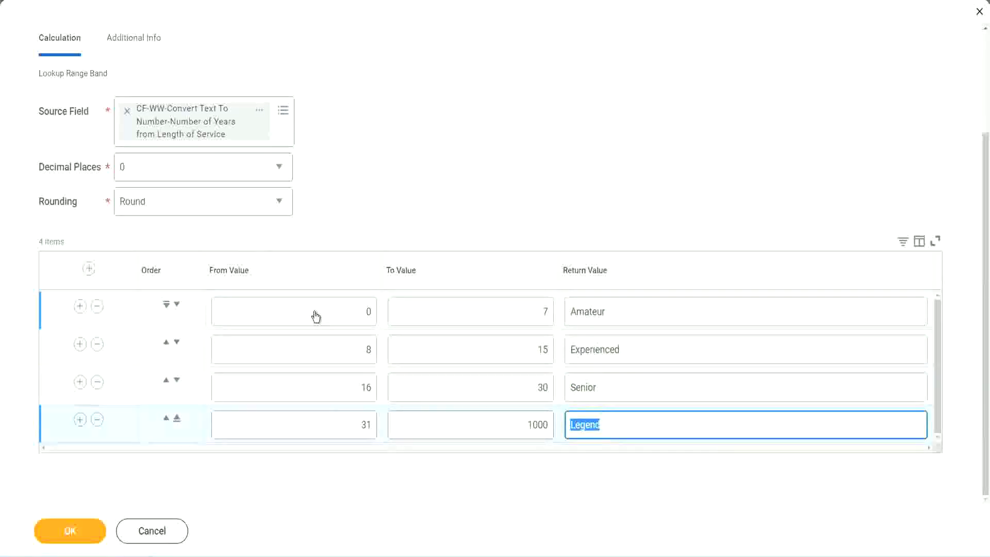
pyautogui.click(316, 313)
pyautogui.click(462, 311)
pyautogui.click(591, 312)
pyautogui.click(644, 347)
pyautogui.click(634, 390)
pyautogui.click(621, 424)
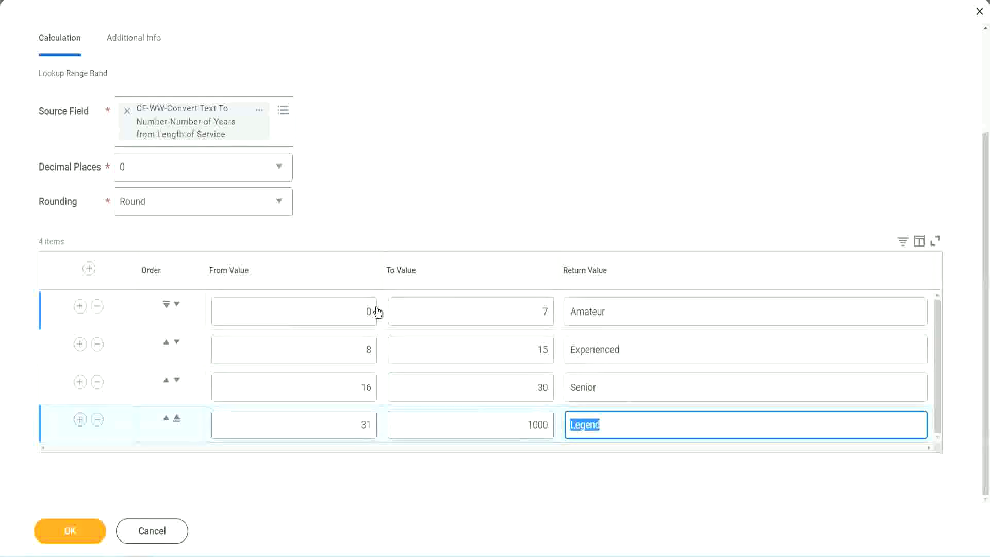
pyautogui.click(458, 220)
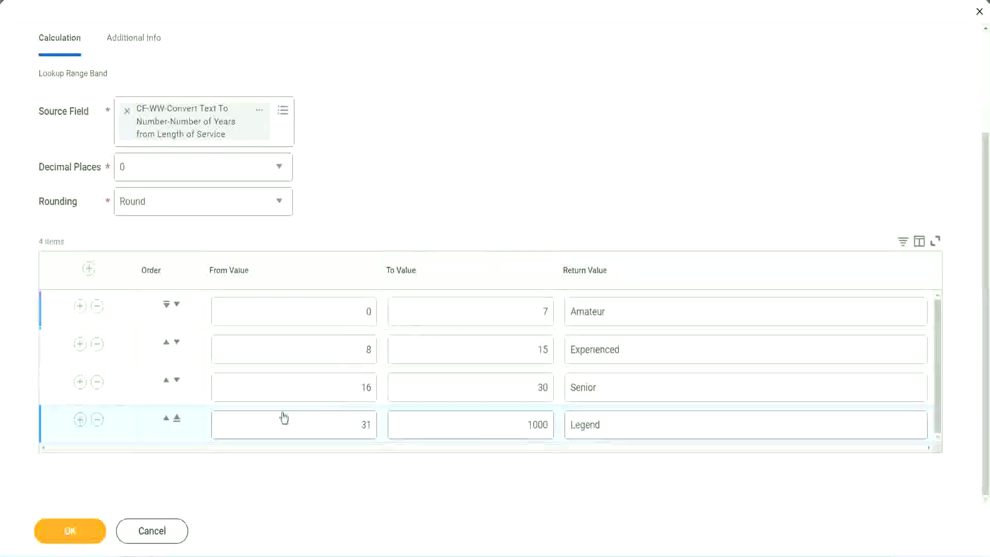
pyautogui.click(68, 529)
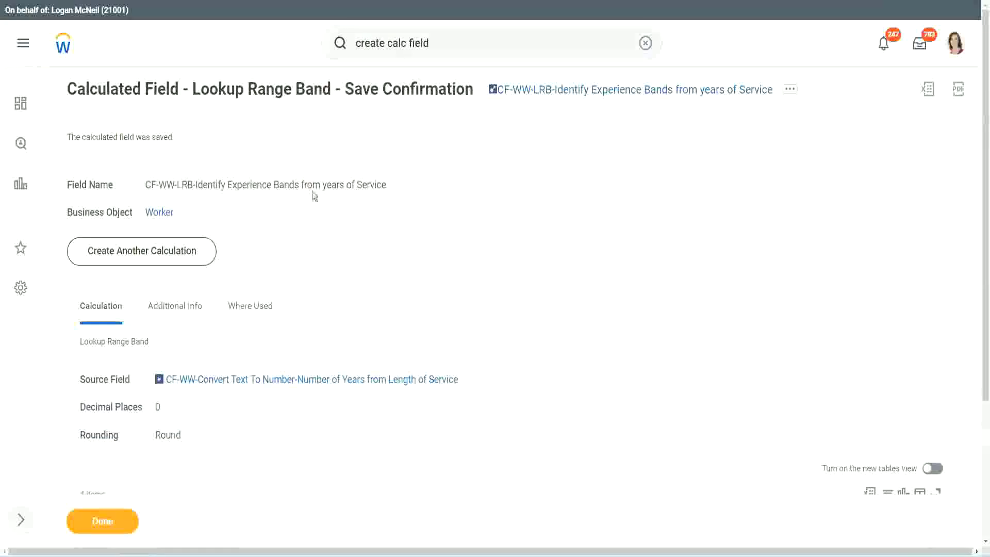
# Copy the saved experience-band calculated field's title as text from the confirmation page
pyautogui.rightClick(574, 95)
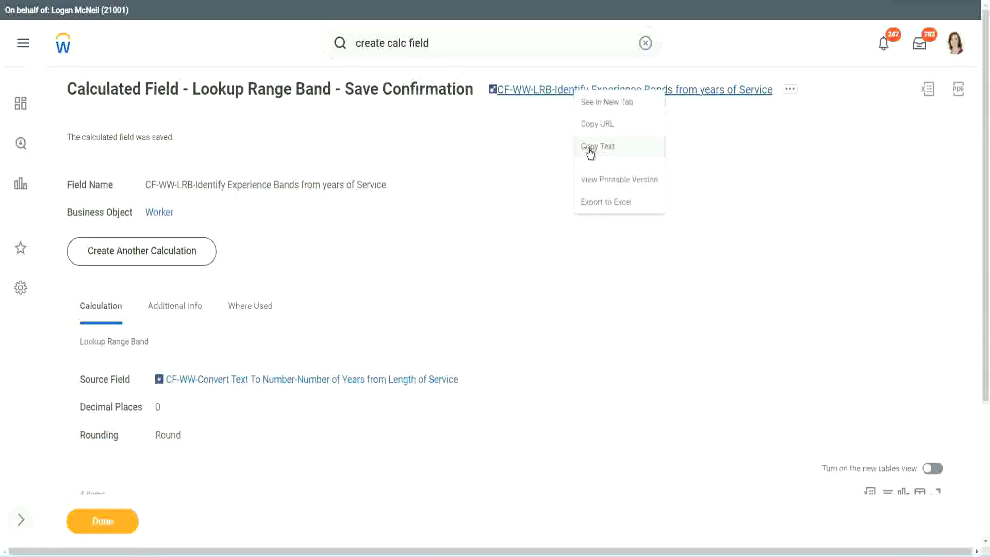
pyautogui.click(590, 150)
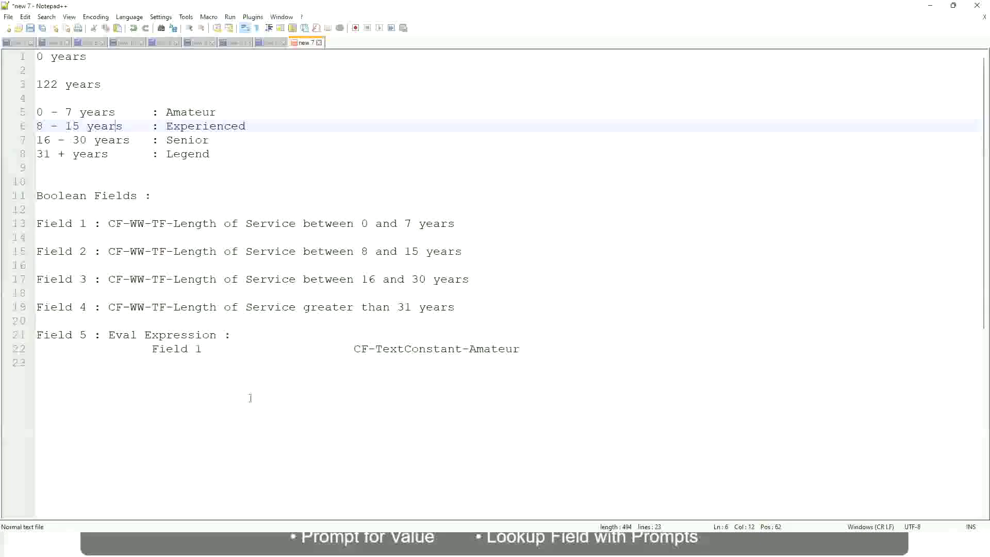
# Add a line reading '10,000 USD' and, tab-separated, '1,000,000 USD' below the notes
pyautogui.click(243, 400)
pyautogui.press('Return')
pyautogui.press('Return')
pyautogui.press('Return')
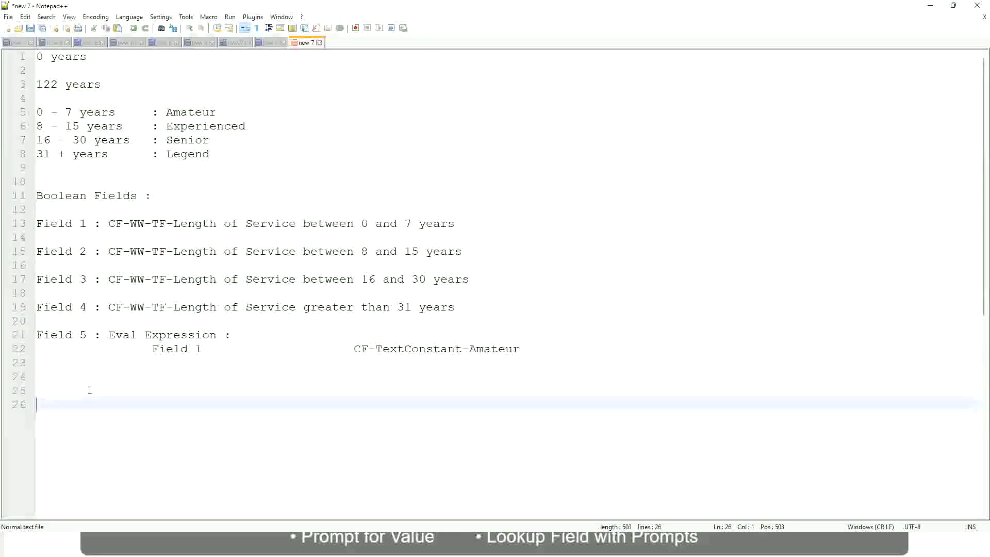
pyautogui.write('10,000 USD')
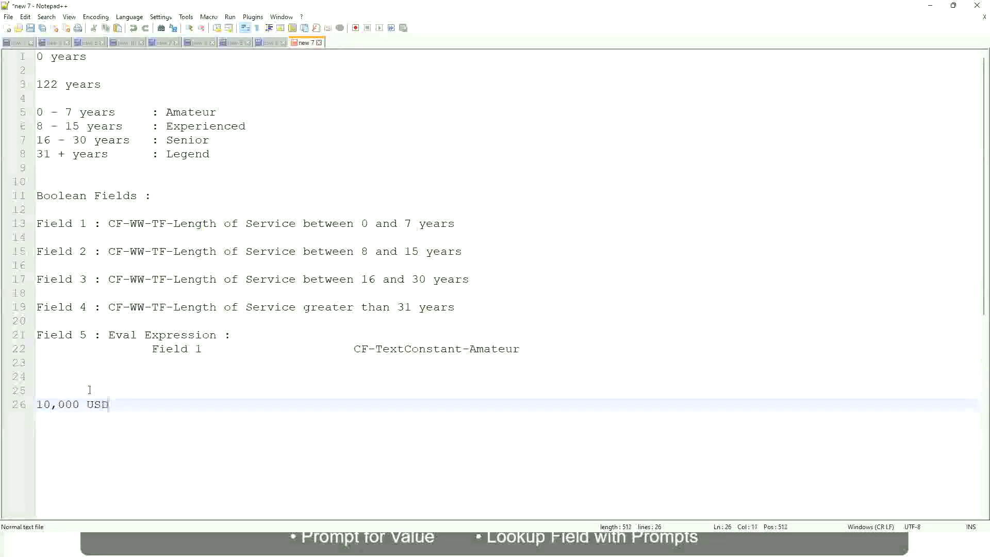
pyautogui.press('Tab')
pyautogui.press('Tab')
pyautogui.press('Tab')
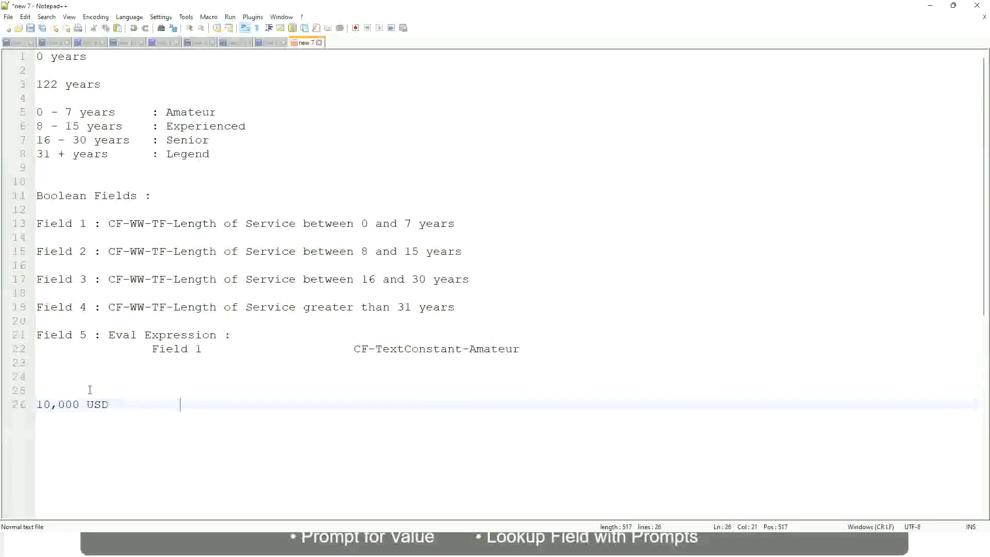
pyautogui.press('Tab')
pyautogui.press('Tab')
pyautogui.write('1,000,000')
pyautogui.press('BackSpace')
pyautogui.press('Left')
pyautogui.press('Left')
pyautogui.press('Left')
pyautogui.press('Left')
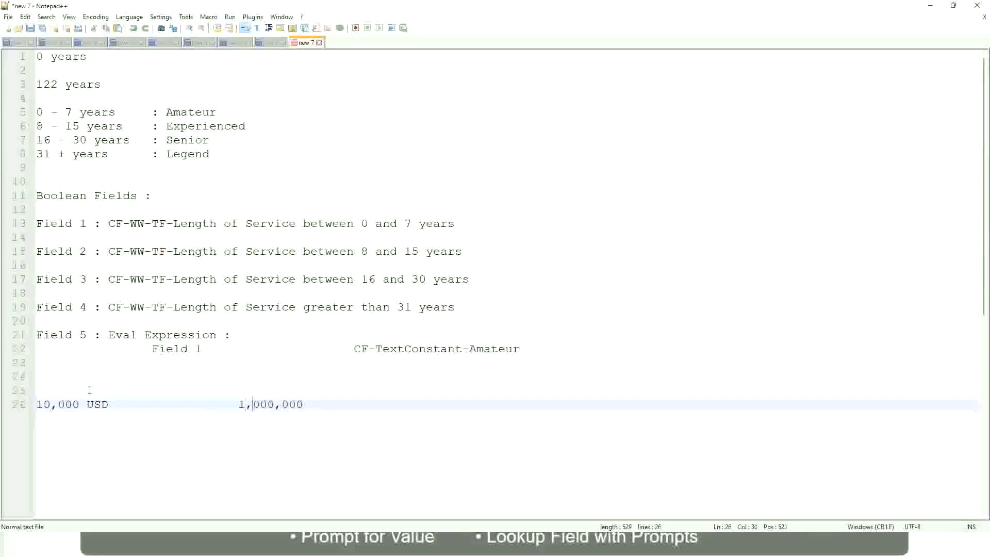
pyautogui.press('Right')
pyautogui.press('Right')
pyautogui.press('Right')
pyautogui.press('Right')
pyautogui.press('Right')
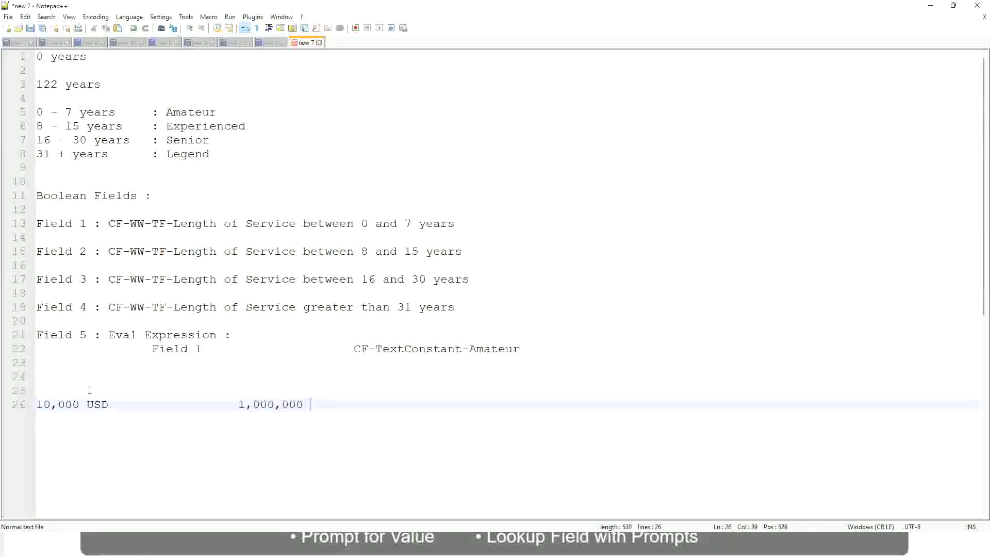
pyautogui.write('USD')
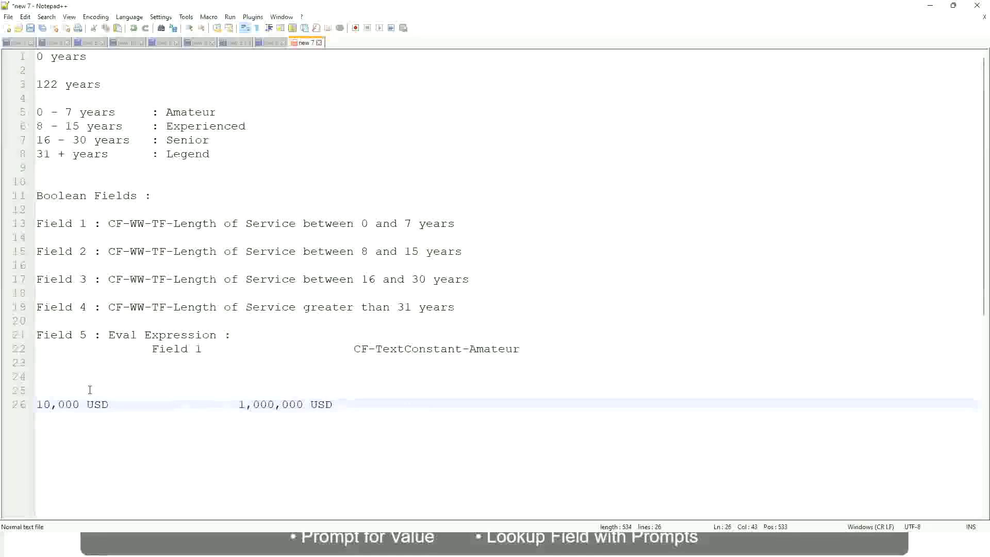
pyautogui.press('Return')
pyautogui.press('Return')
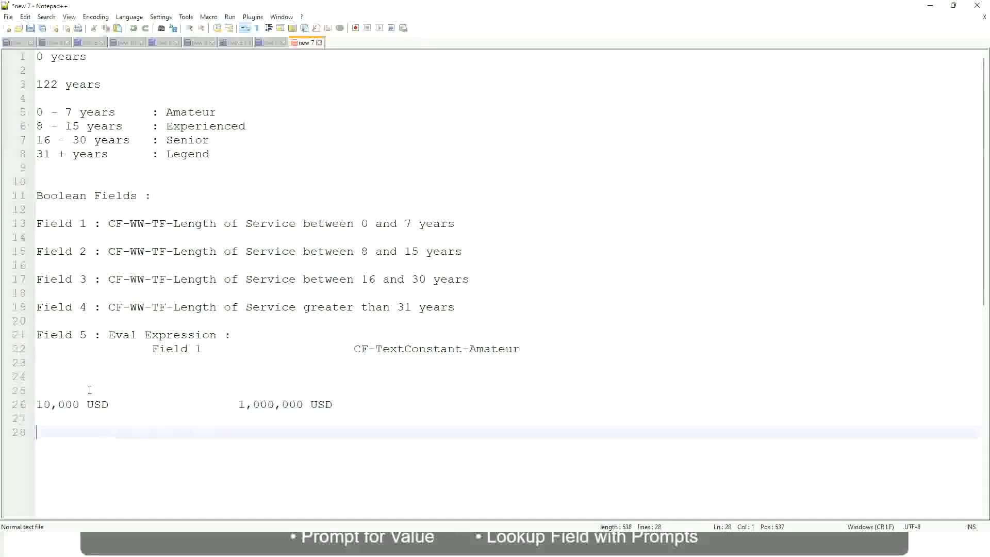
# Type tab-aligned bands: '10 - 50,000 : Low', '50,001 - 150,000 : Medium', '> 150,000 : High'
pyautogui.write('10 - 50,000')
pyautogui.press('Tab')
pyautogui.press('Tab')
pyautogui.press('Tab')
pyautogui.press('Tab')
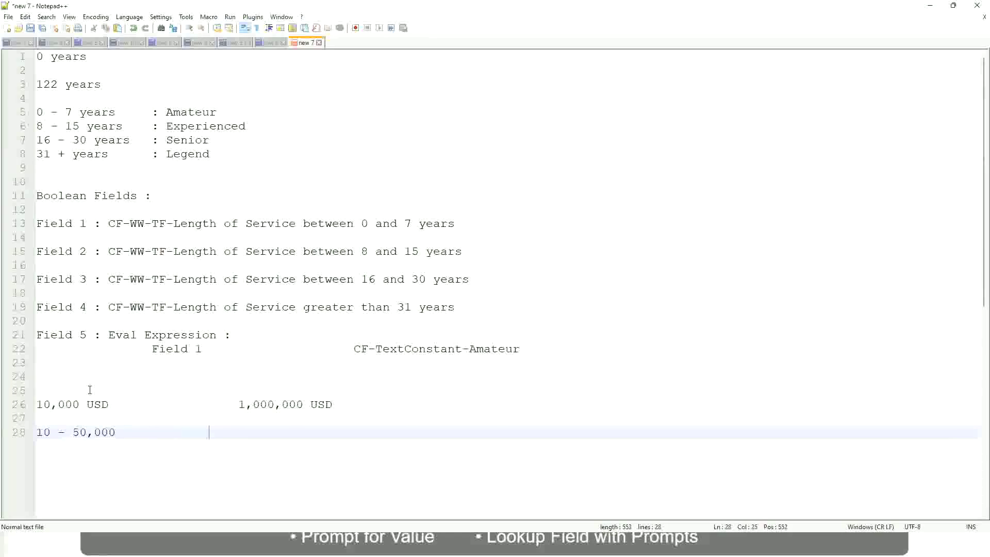
pyautogui.write(': Low')
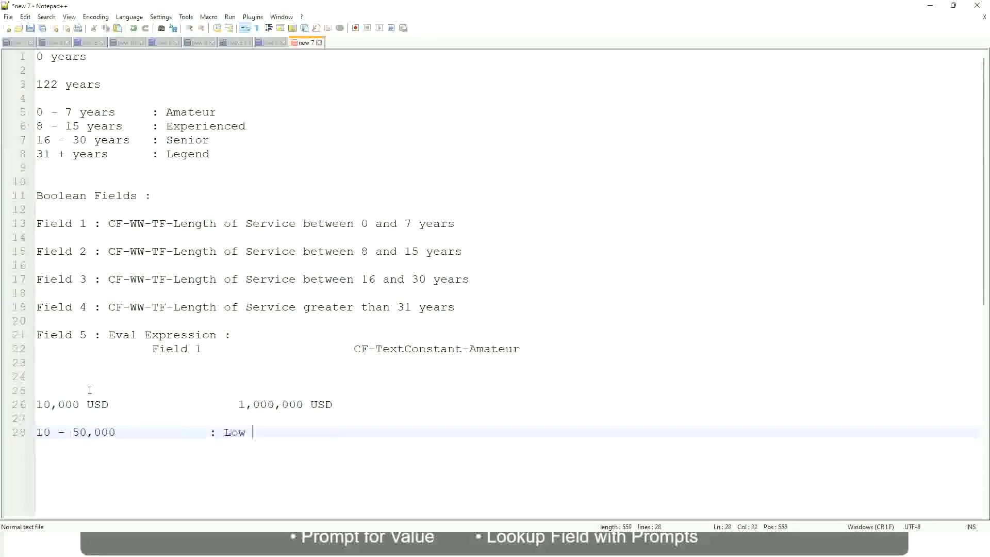
pyautogui.press('Return')
pyautogui.press('Return')
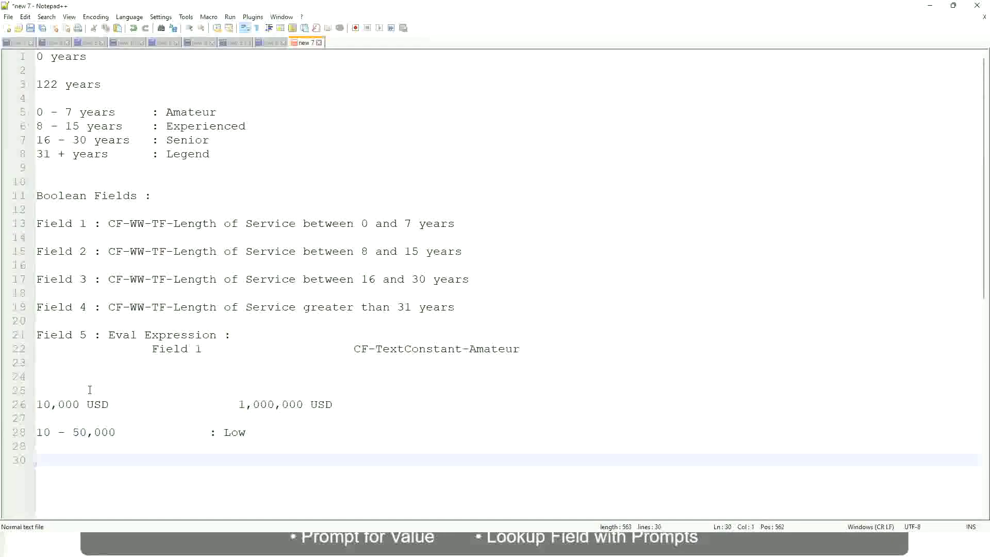
pyautogui.press('Up')
pyautogui.write('50,001')
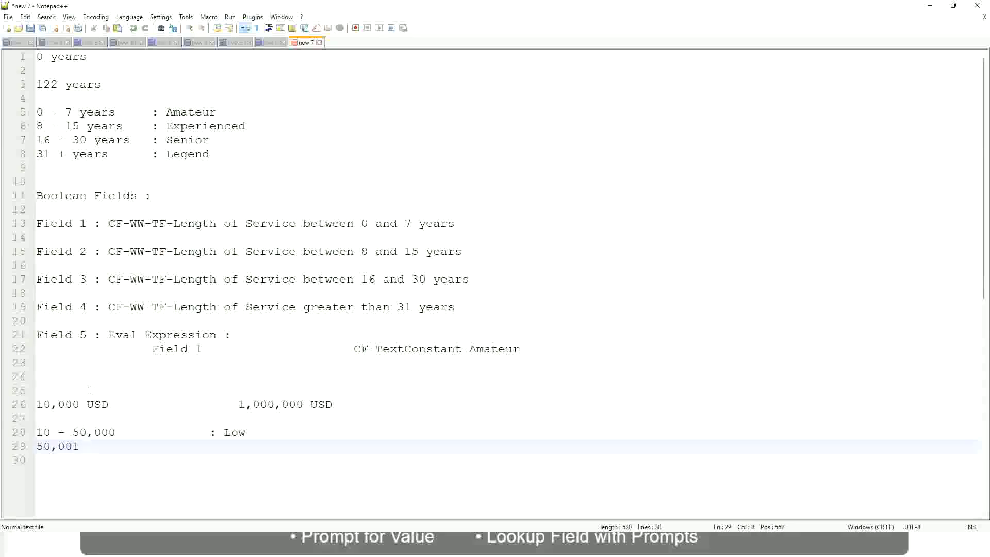
pyautogui.write(' - 150,000')
pyautogui.press('Tab')
pyautogui.press('Tab')
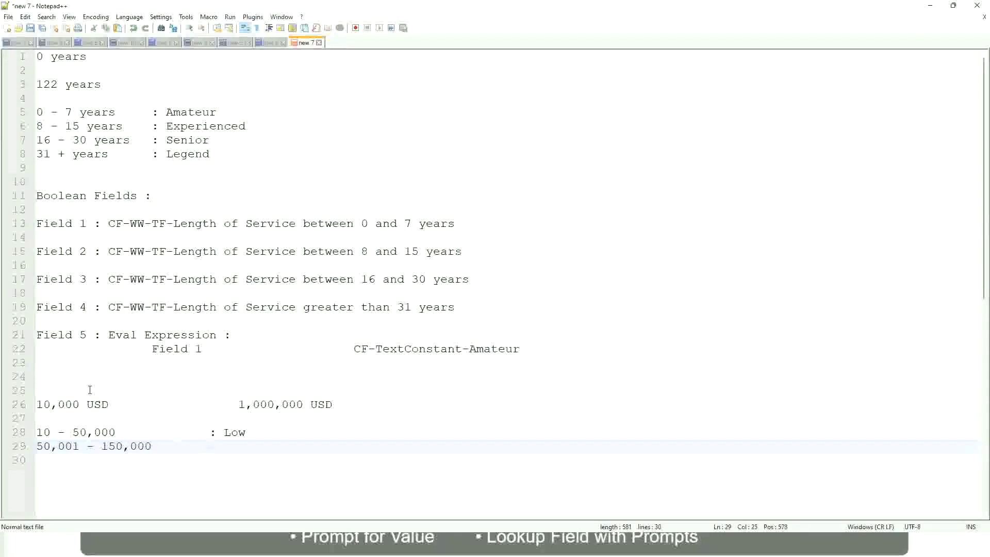
pyautogui.write(': Medium')
pyautogui.press('Return')
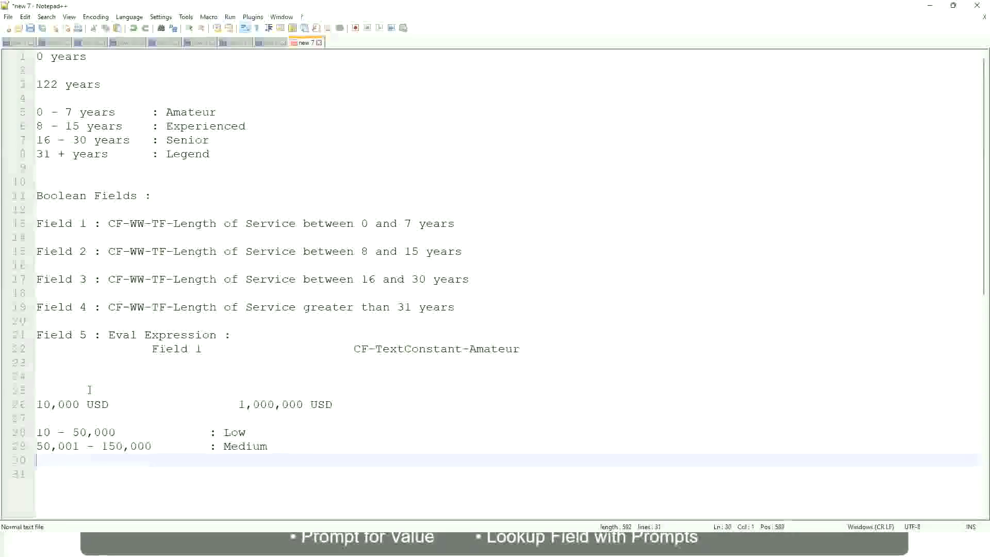
pyautogui.write('>  ')
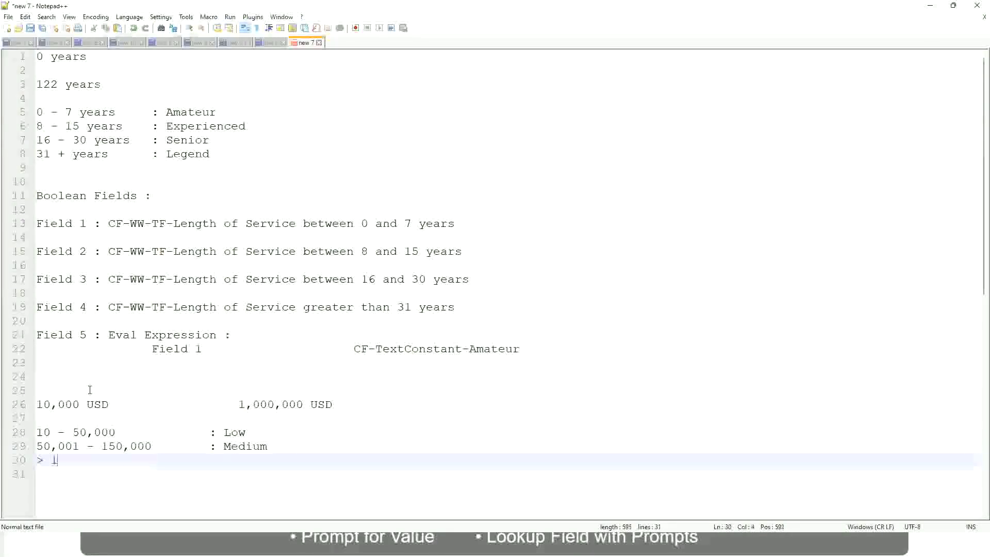
pyautogui.write('150,000')
pyautogui.press('Tab')
pyautogui.press('Tab')
pyautogui.press('Tab')
pyautogui.press('Tab')
pyautogui.write(': High')
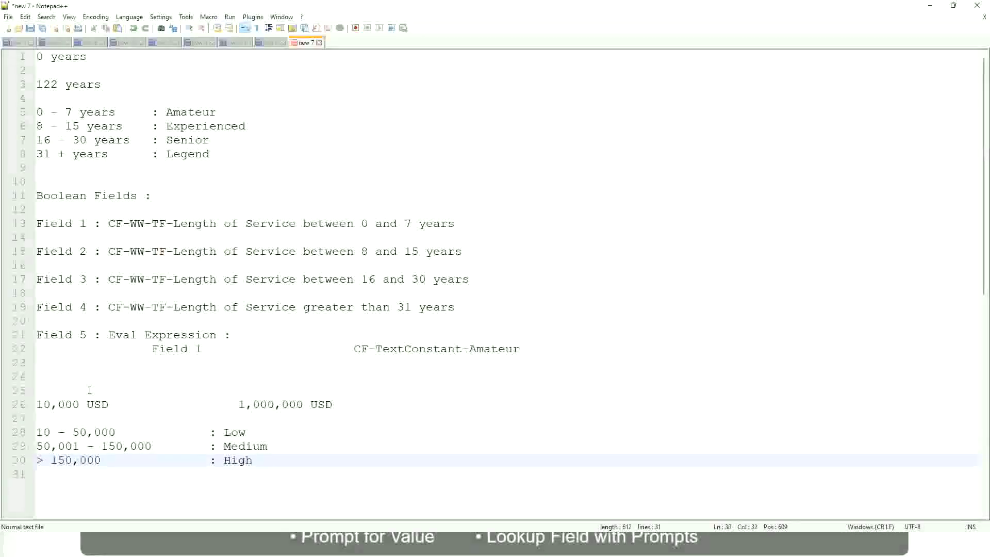
# Toggle a bookmark on line 26, the 10,000 USD to 1,000,000 USD range line
pyautogui.click(32, 404)
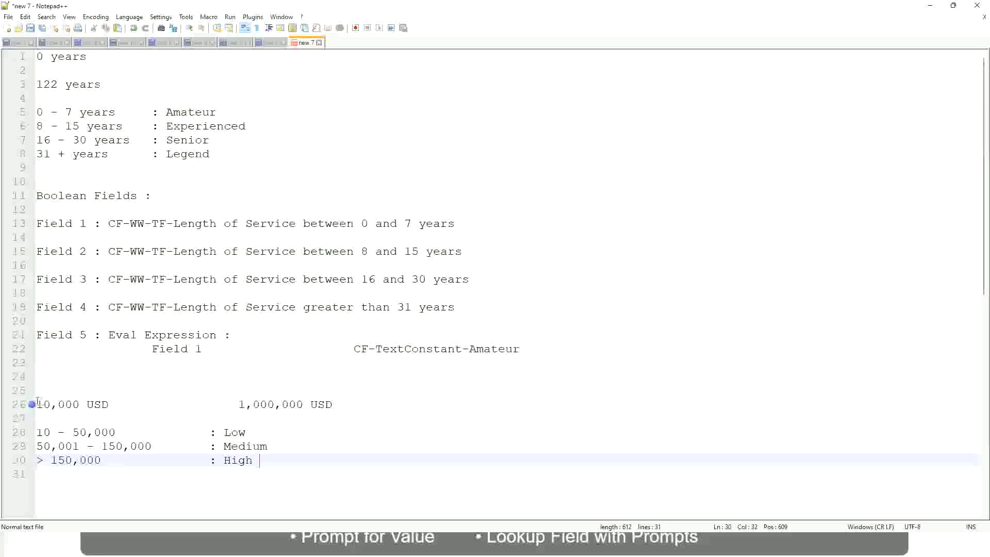
pyautogui.click(43, 404)
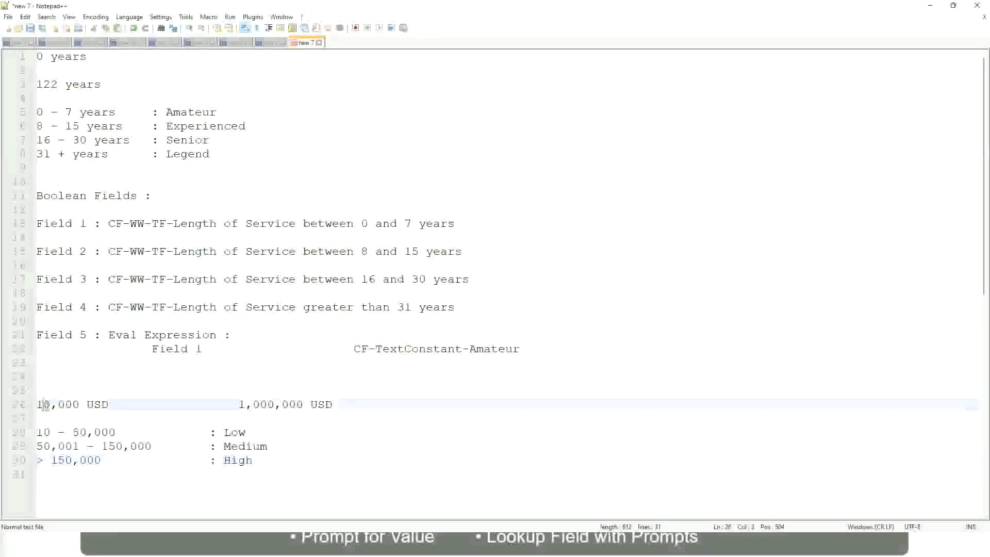
pyautogui.doubleClick(295, 404)
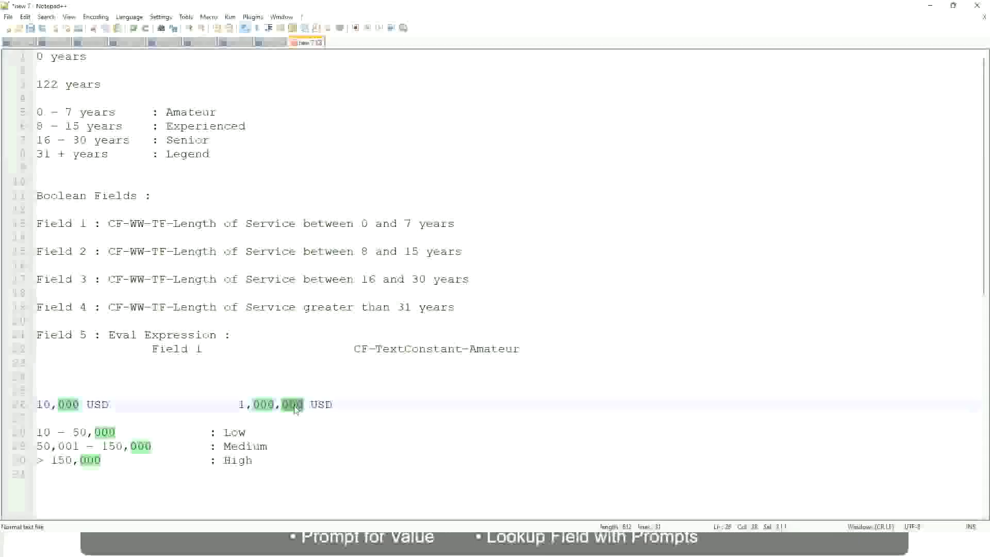
pyautogui.click(180, 447)
pyautogui.click(31, 404)
# Walk through the Low, Medium and High salary band lines beneath the range
pyautogui.click(306, 406)
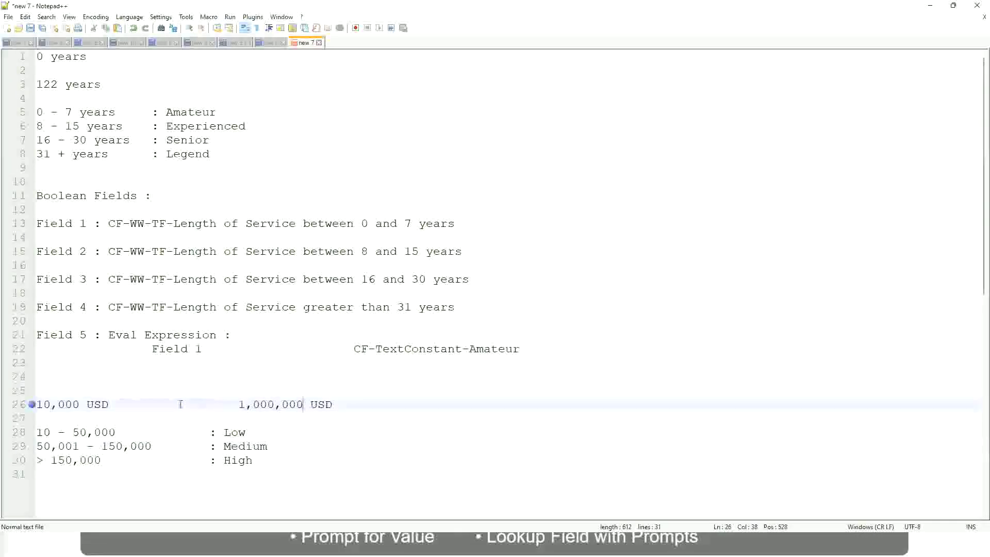
pyautogui.click(238, 433)
pyautogui.click(238, 450)
pyautogui.click(238, 464)
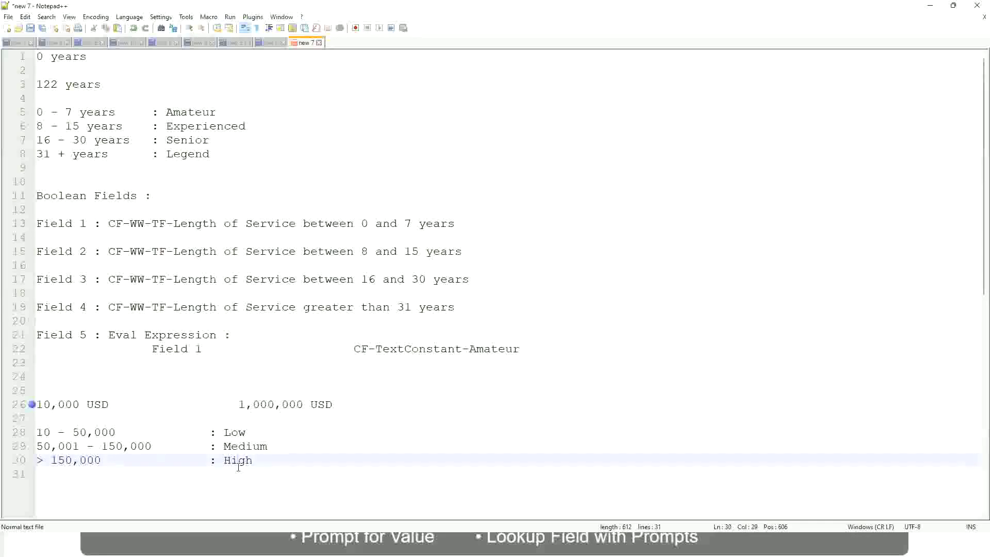
pyautogui.click(133, 415)
pyautogui.click(242, 472)
pyautogui.click(254, 454)
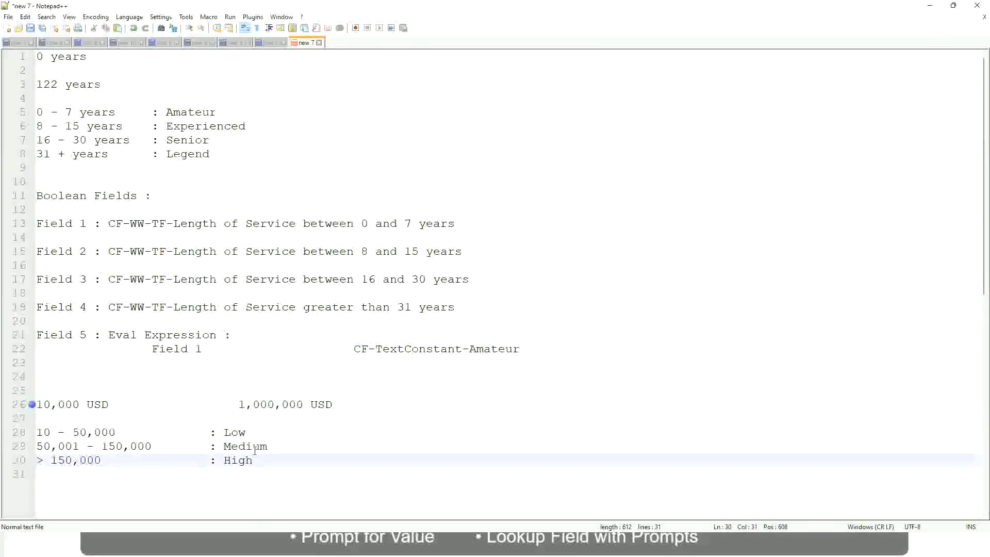